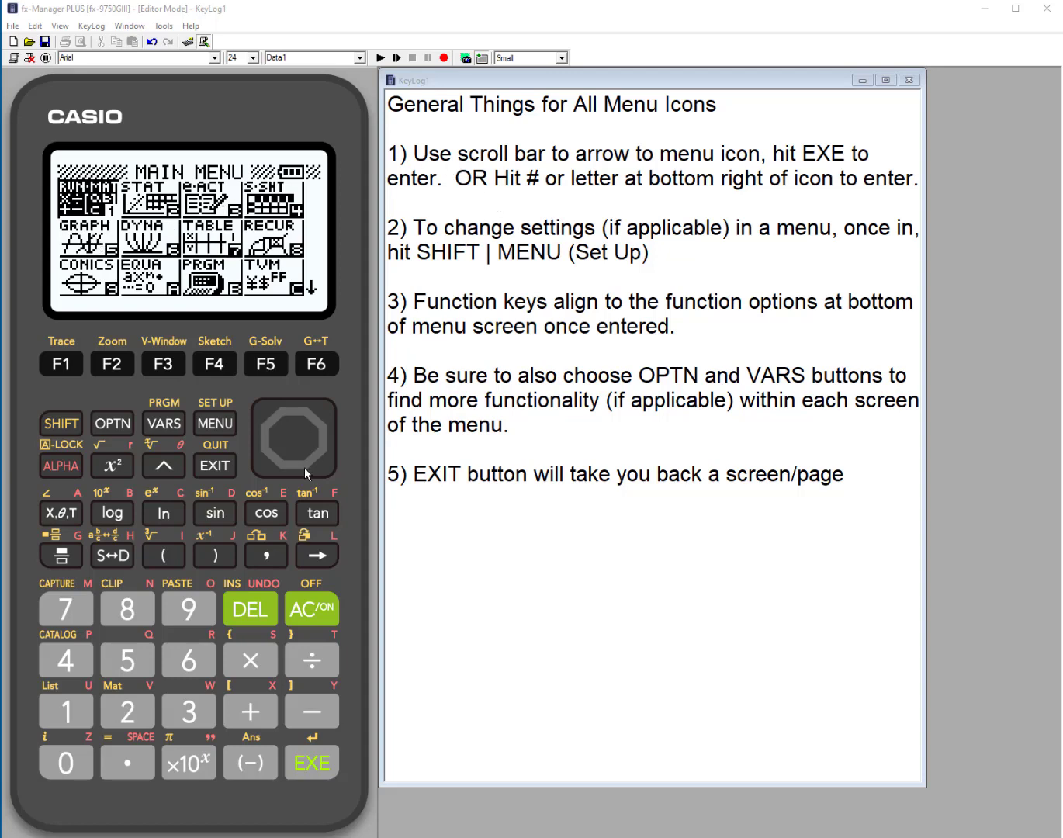
- Move the main menu highlight to the GRAPH icon and open that mode
click(265, 440)
click(318, 443)
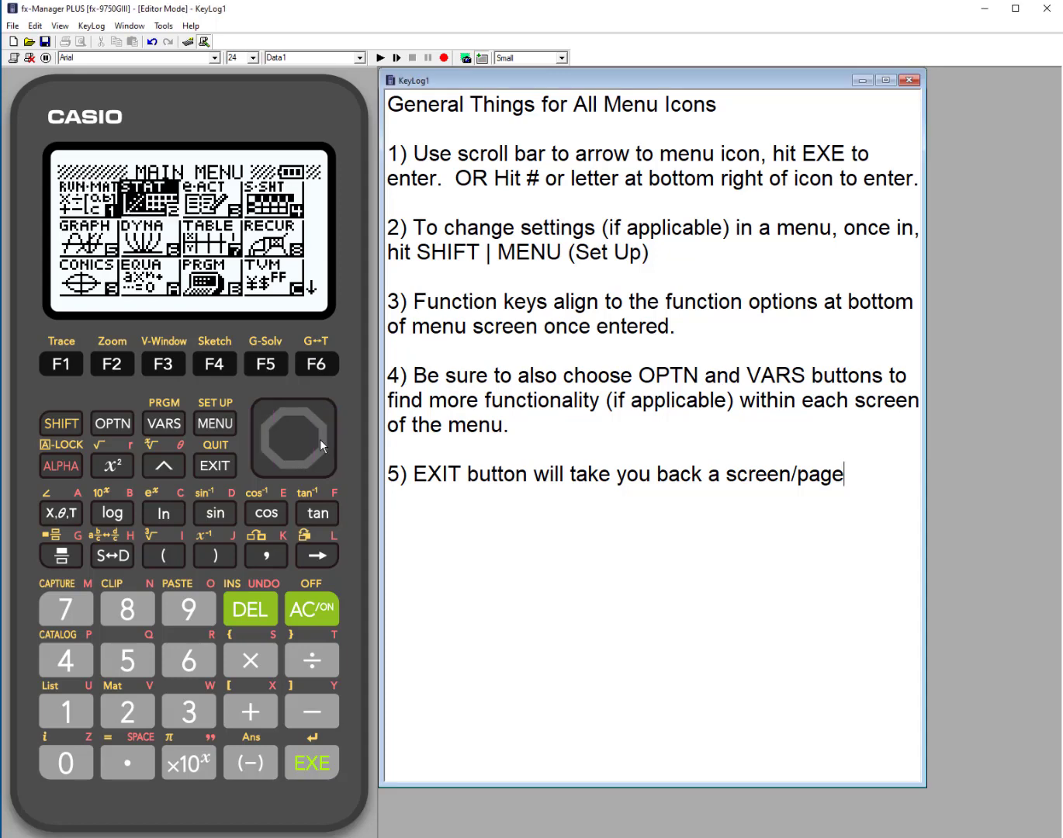
click(320, 439)
click(271, 442)
click(297, 466)
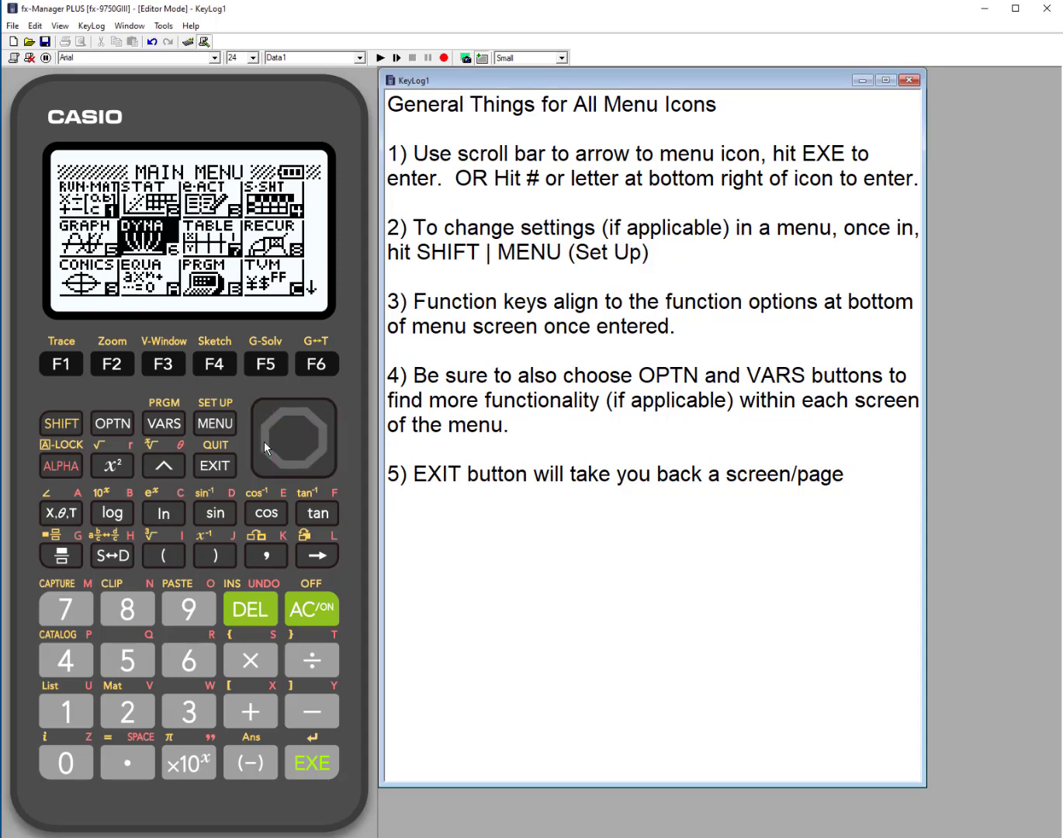
click(263, 440)
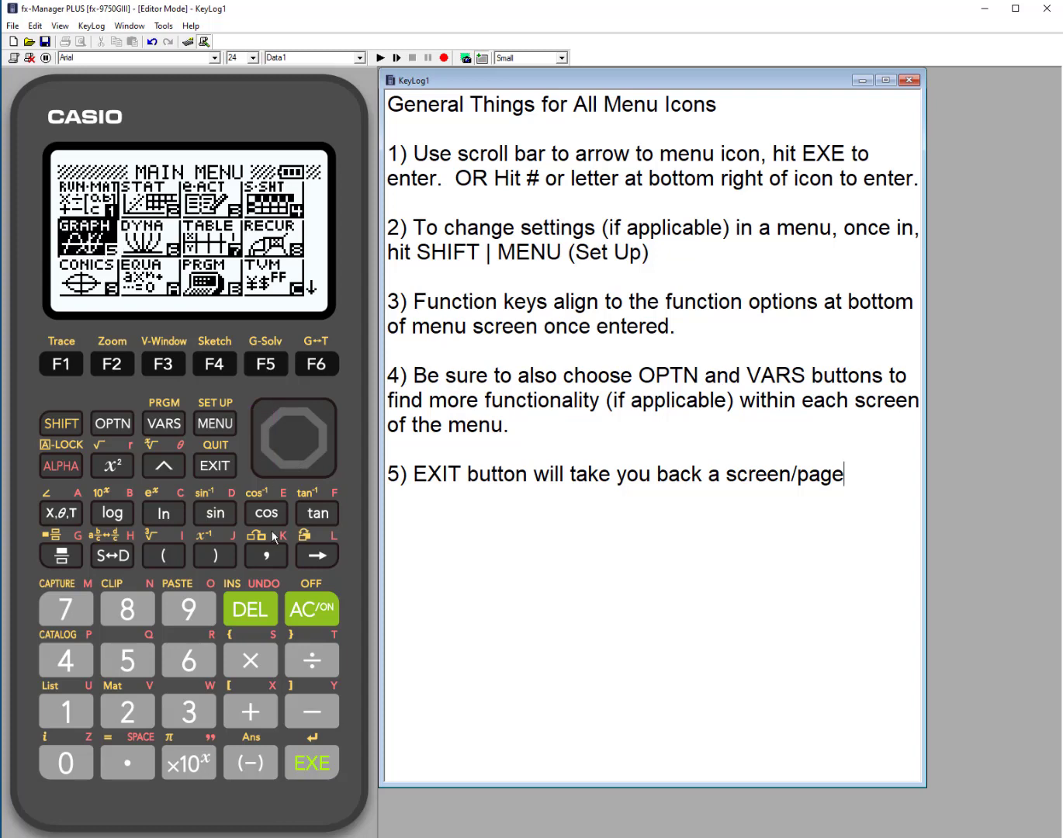
click(314, 762)
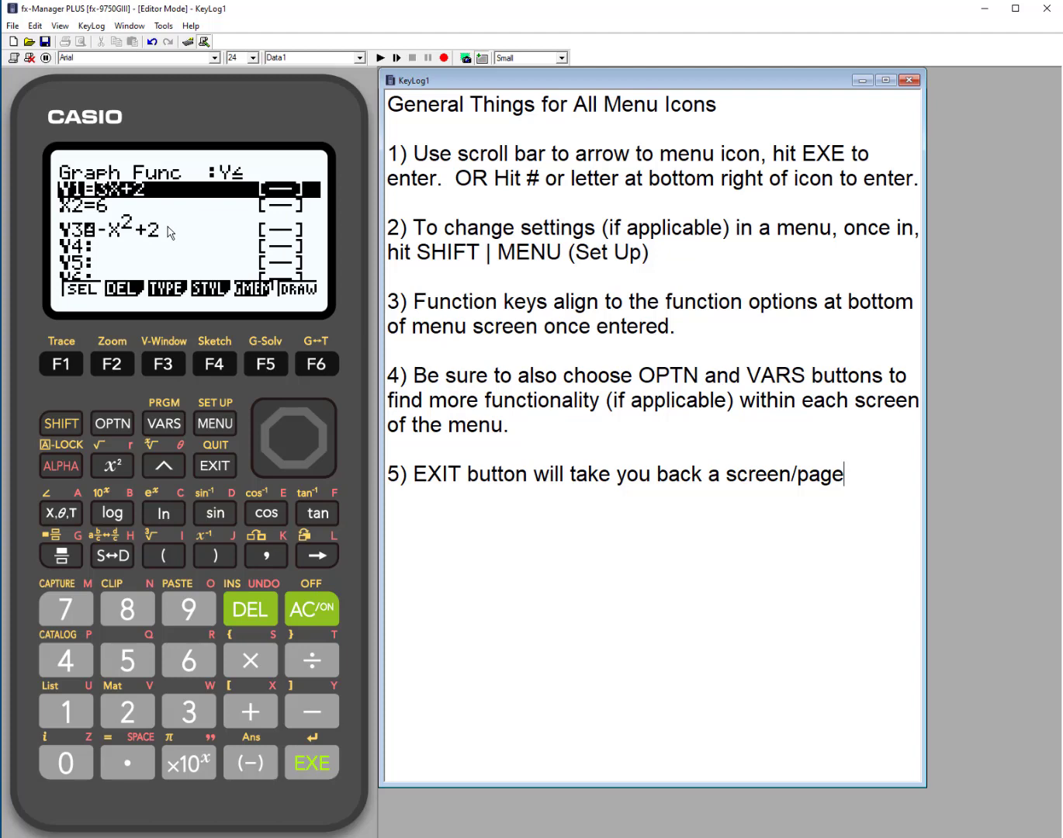
- Reopen GRAPH from the main menu using its icon number, and delete the Y1 formula
click(216, 424)
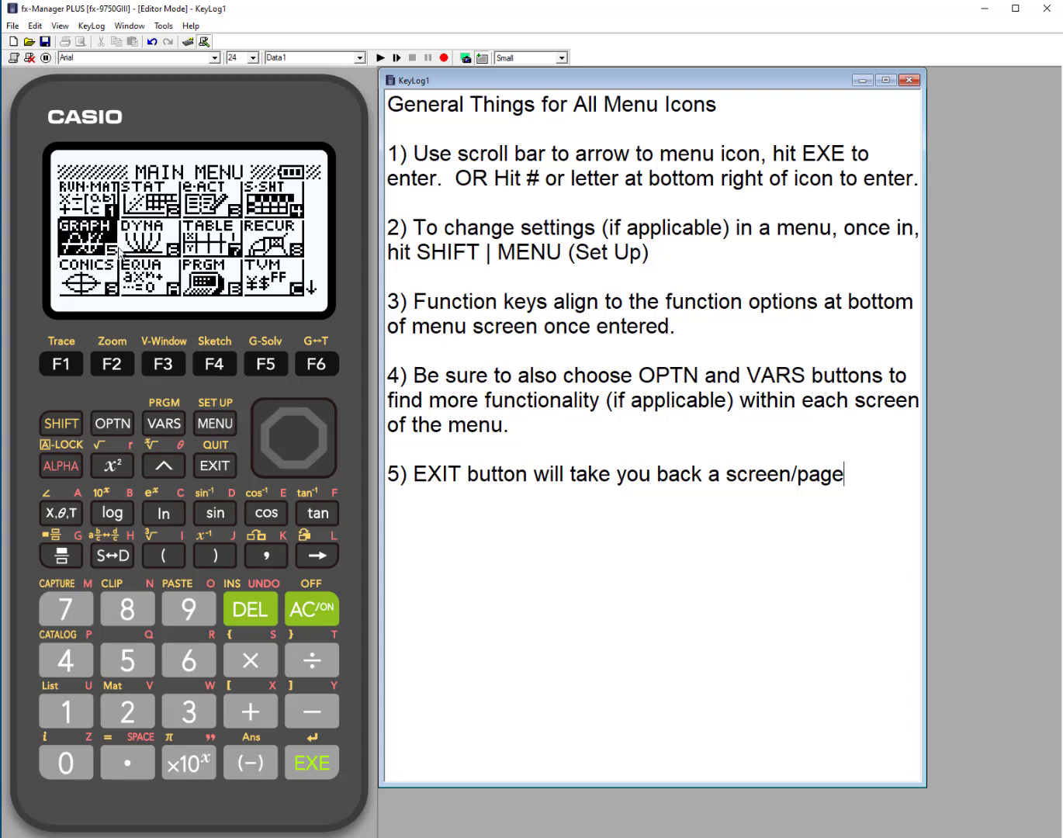
click(128, 661)
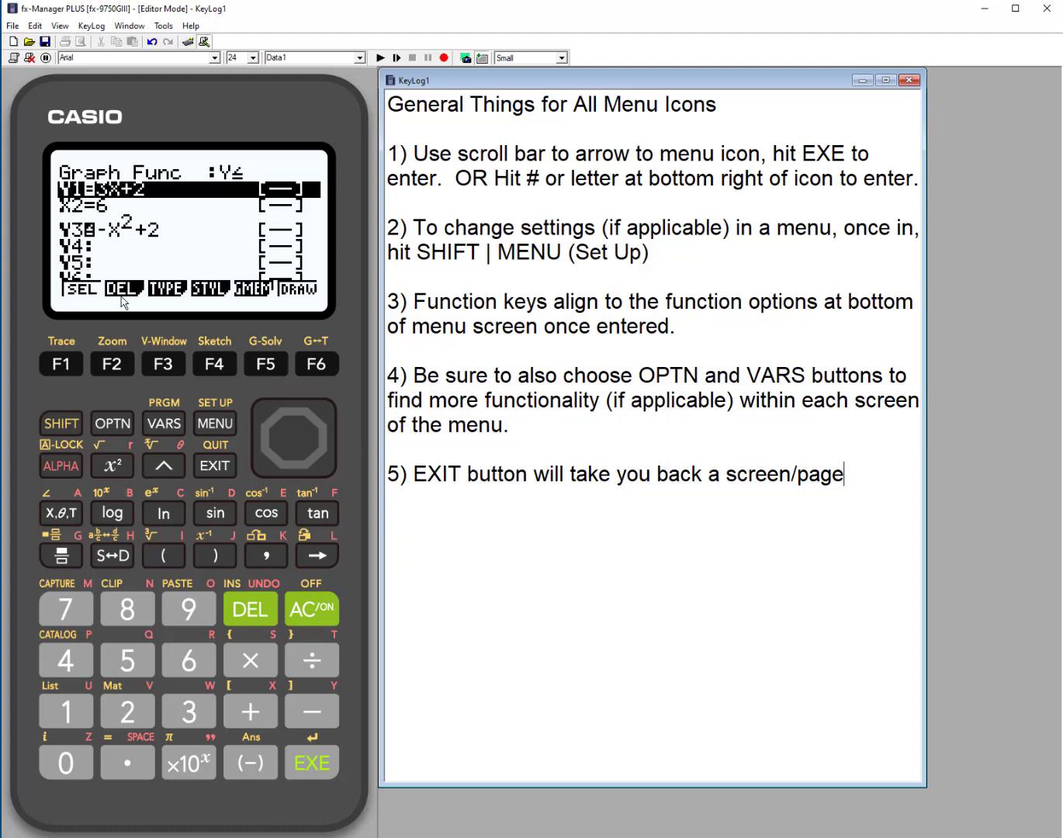
click(113, 365)
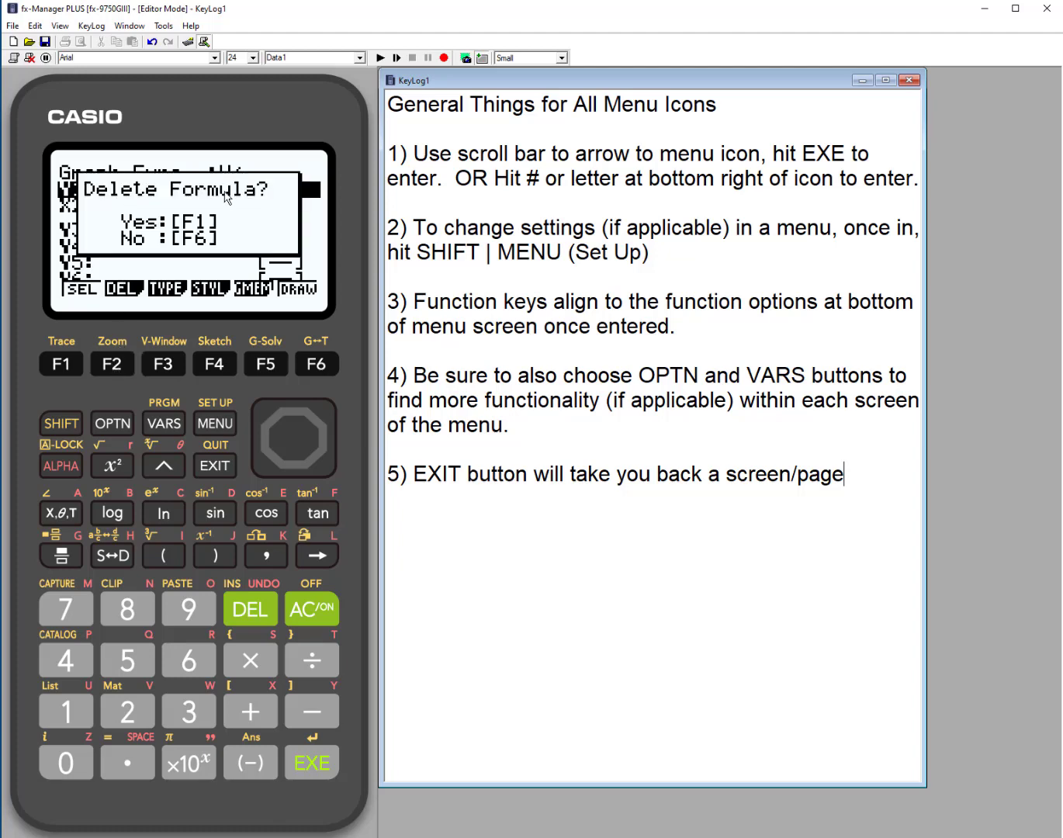
click(72, 365)
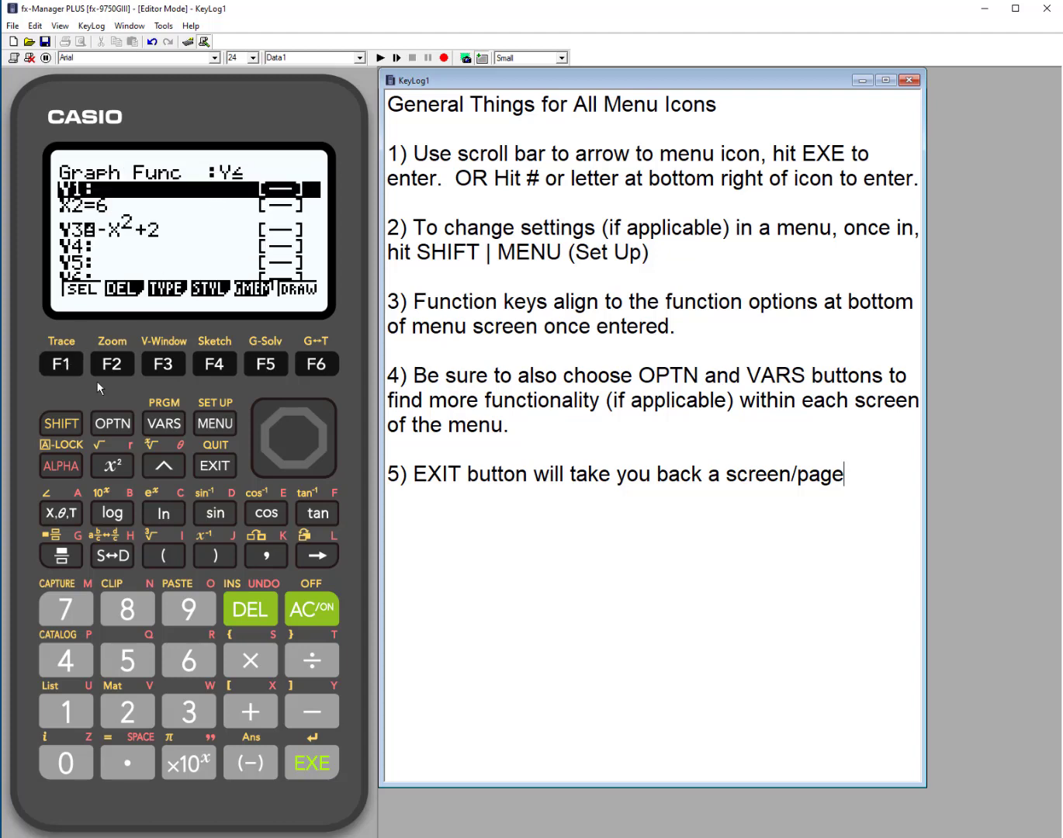
- Select the X2=6 formula in the function list for graphing
click(293, 463)
click(289, 467)
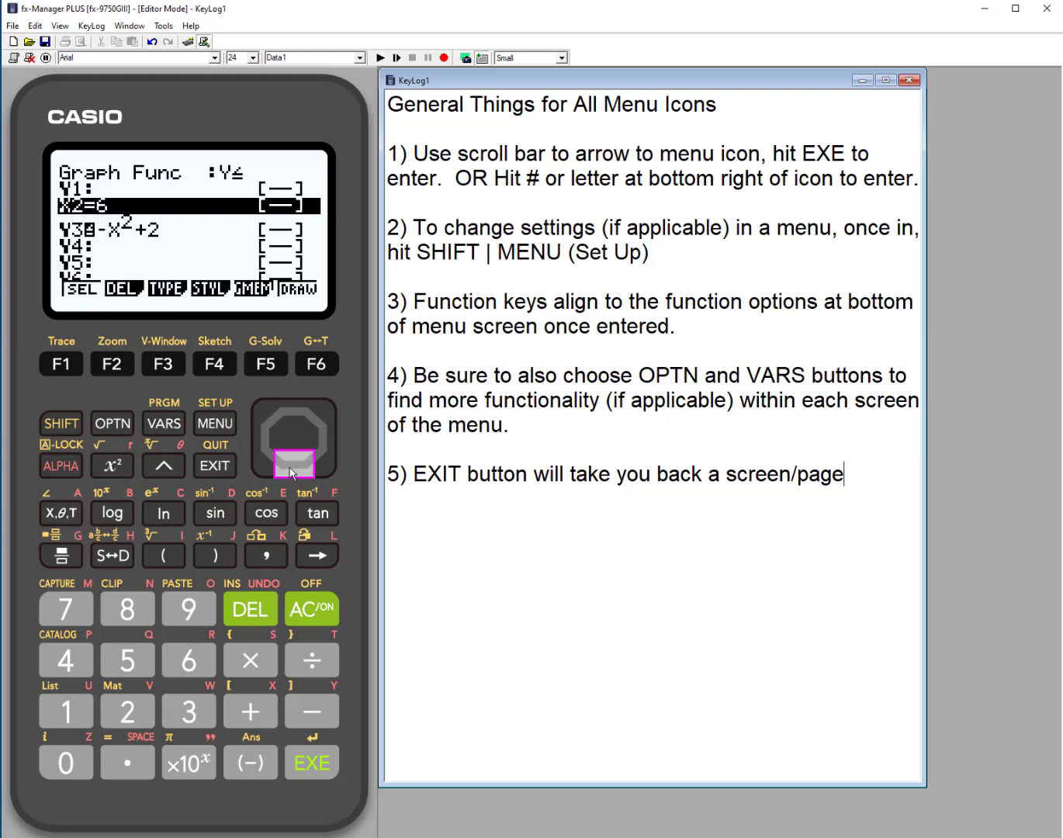
click(289, 466)
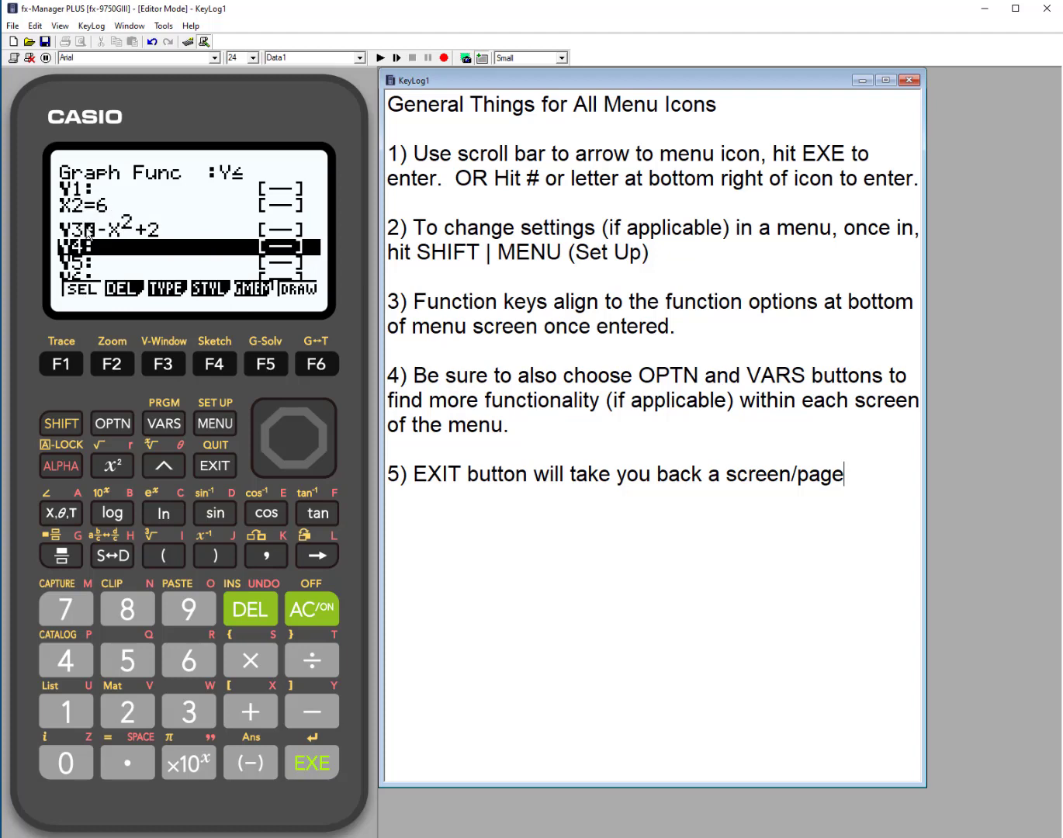
click(285, 403)
click(285, 403)
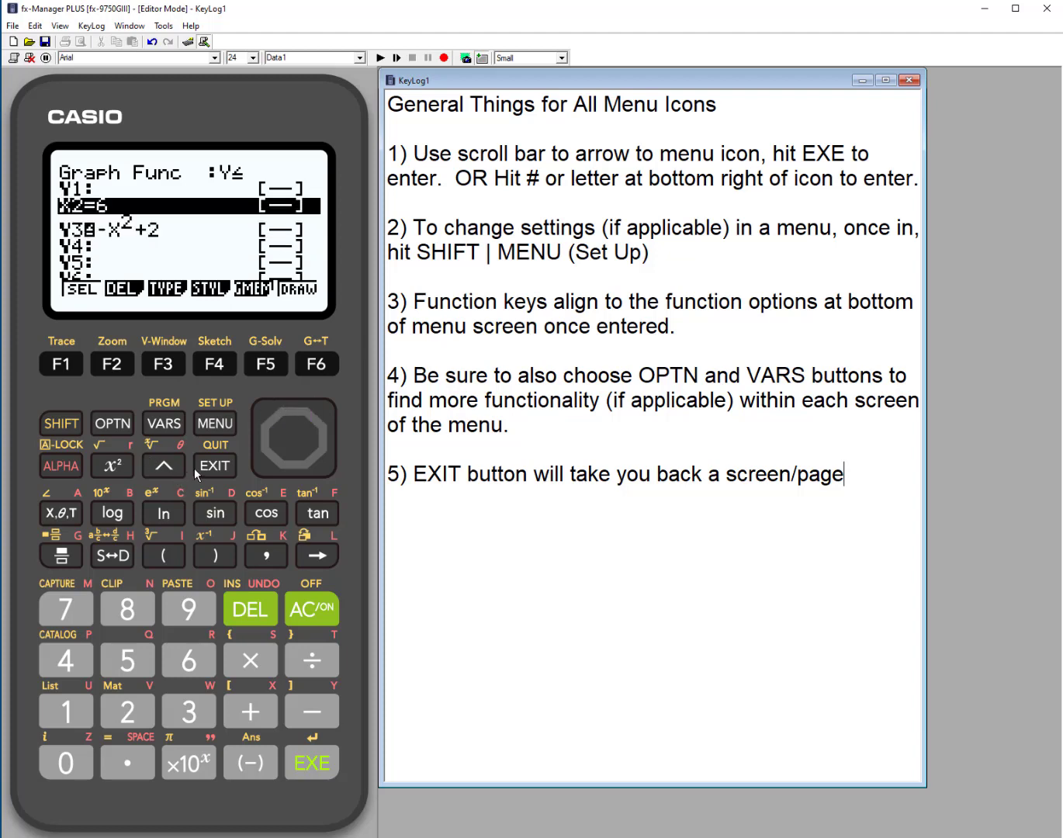
click(62, 370)
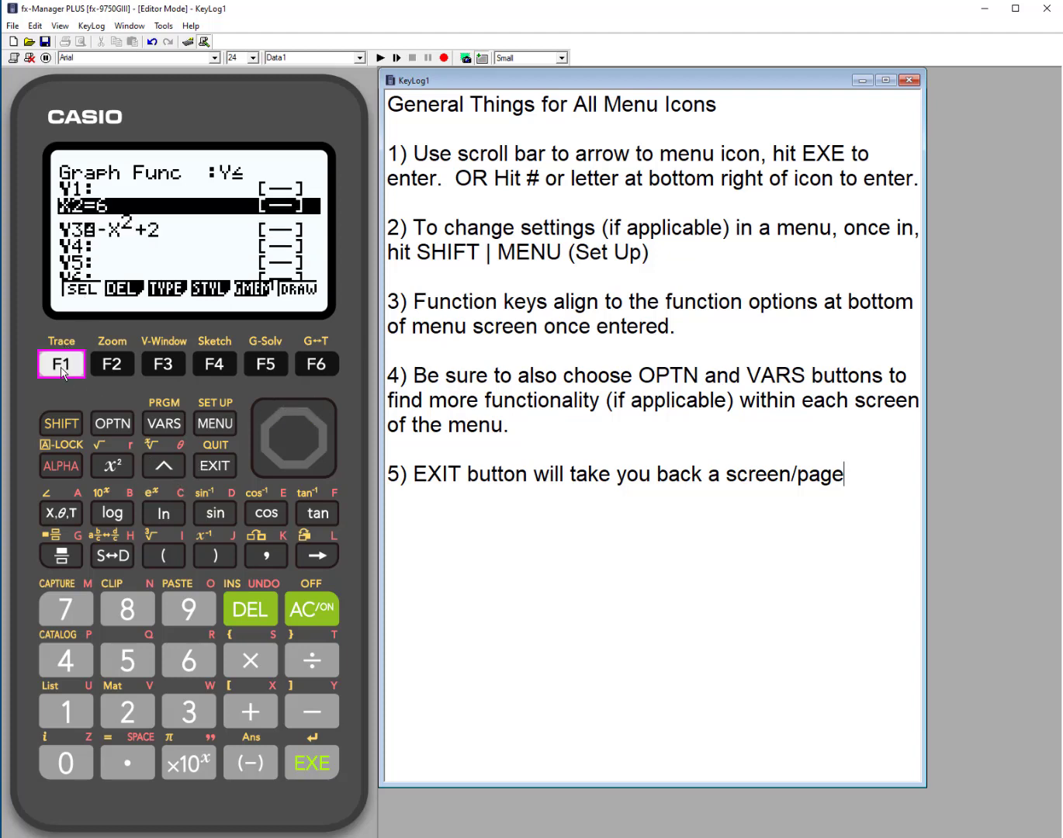
- Delete the X2=6 formula from the graph function list
click(290, 465)
click(288, 464)
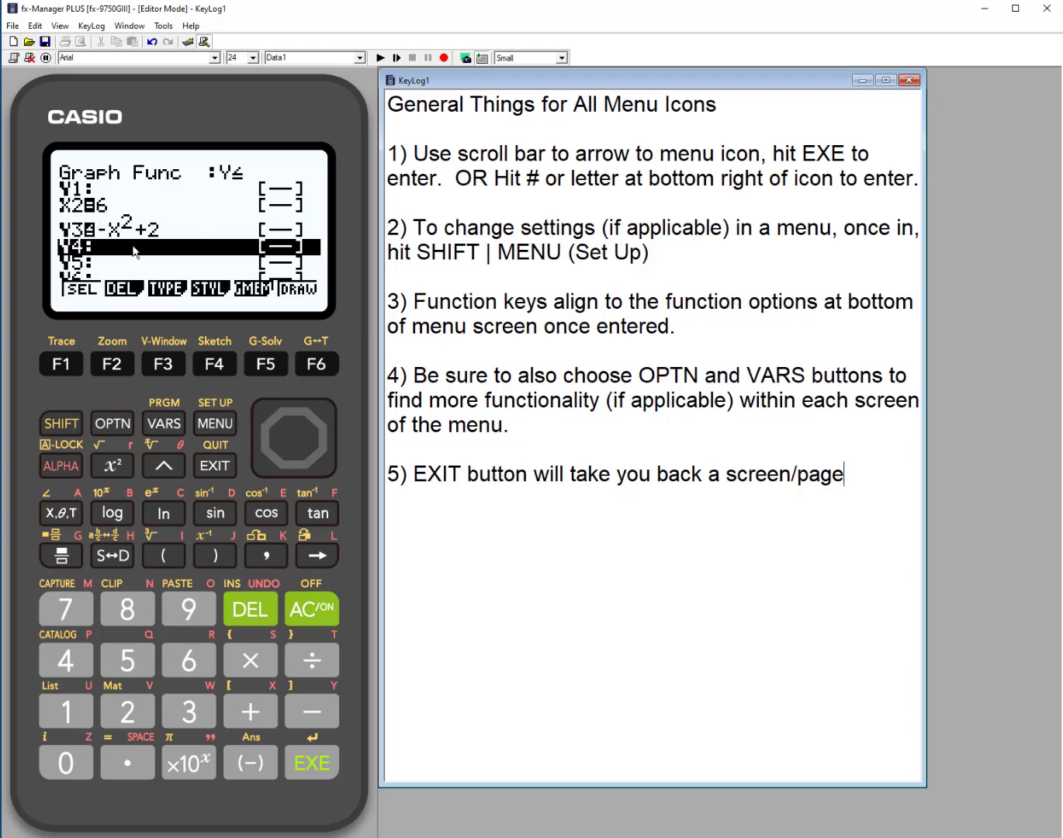
click(290, 407)
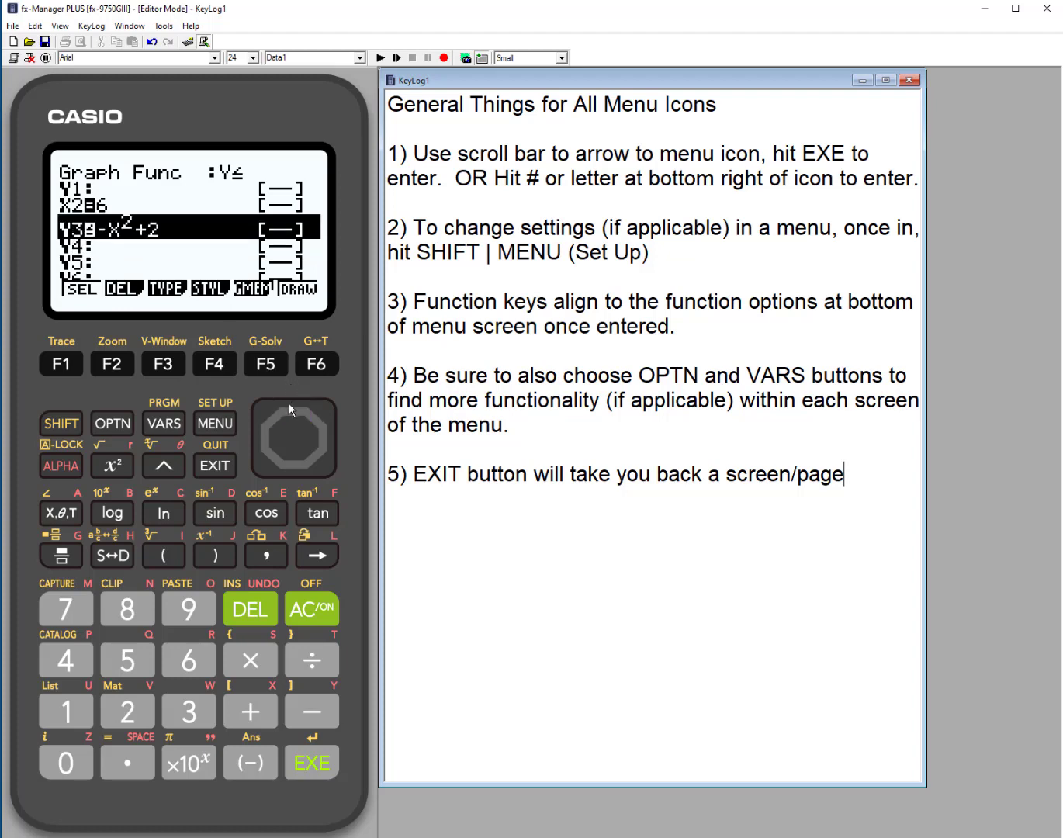
click(290, 404)
click(112, 366)
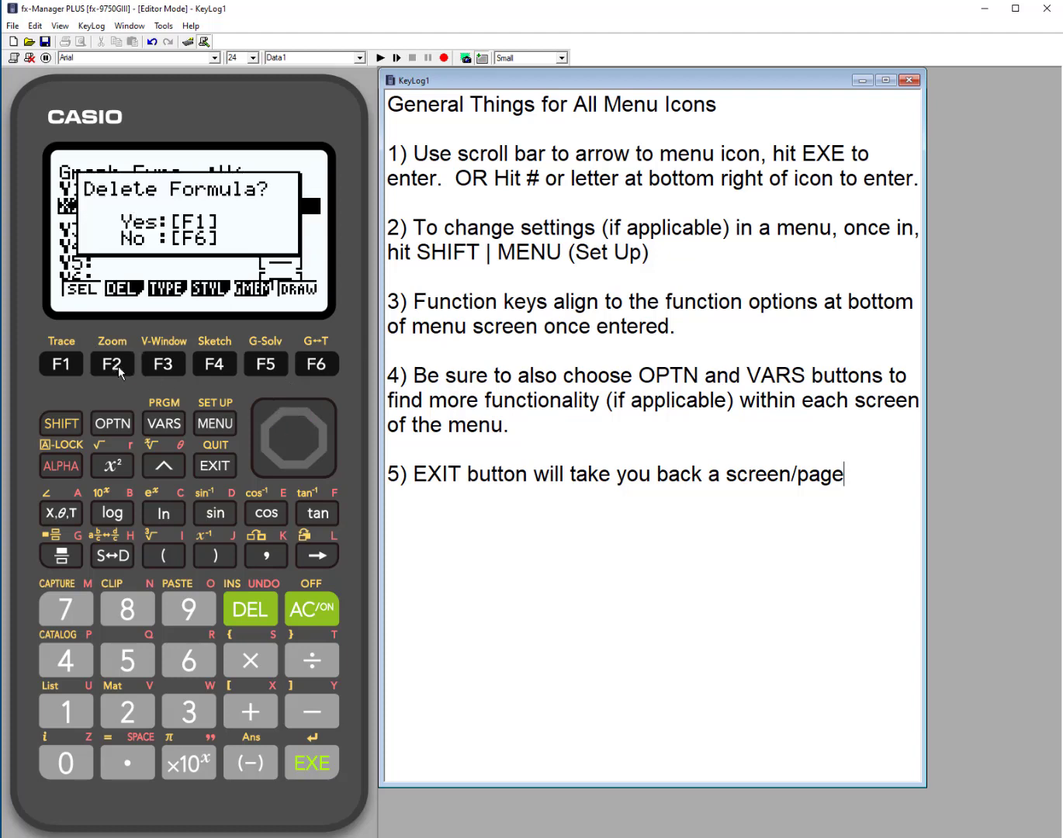
click(60, 365)
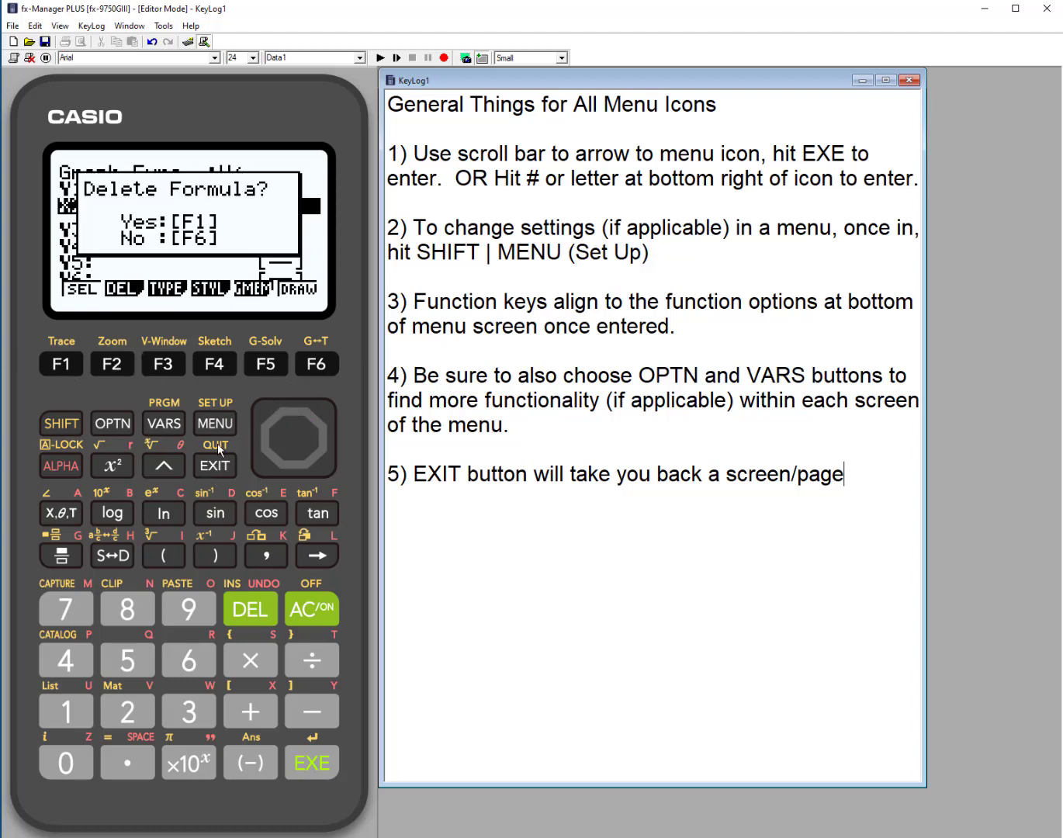
- Delete the Y3 formula and return the highlight to the Y1 line
click(295, 466)
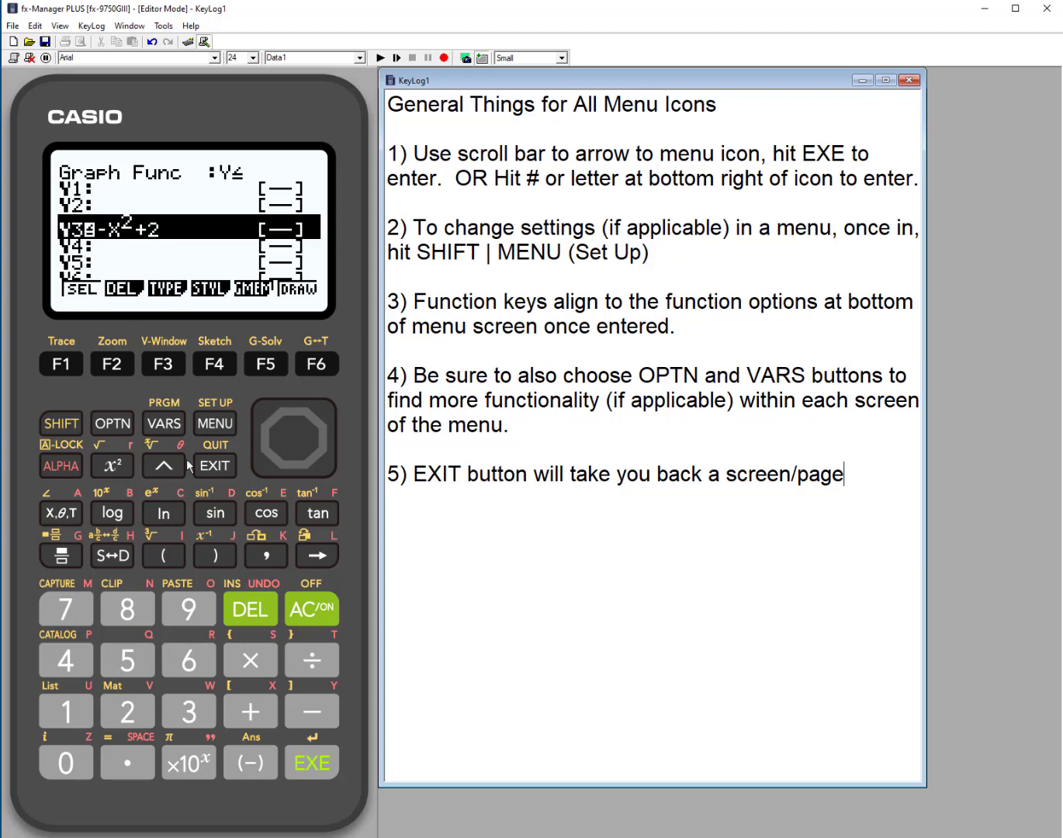
click(112, 368)
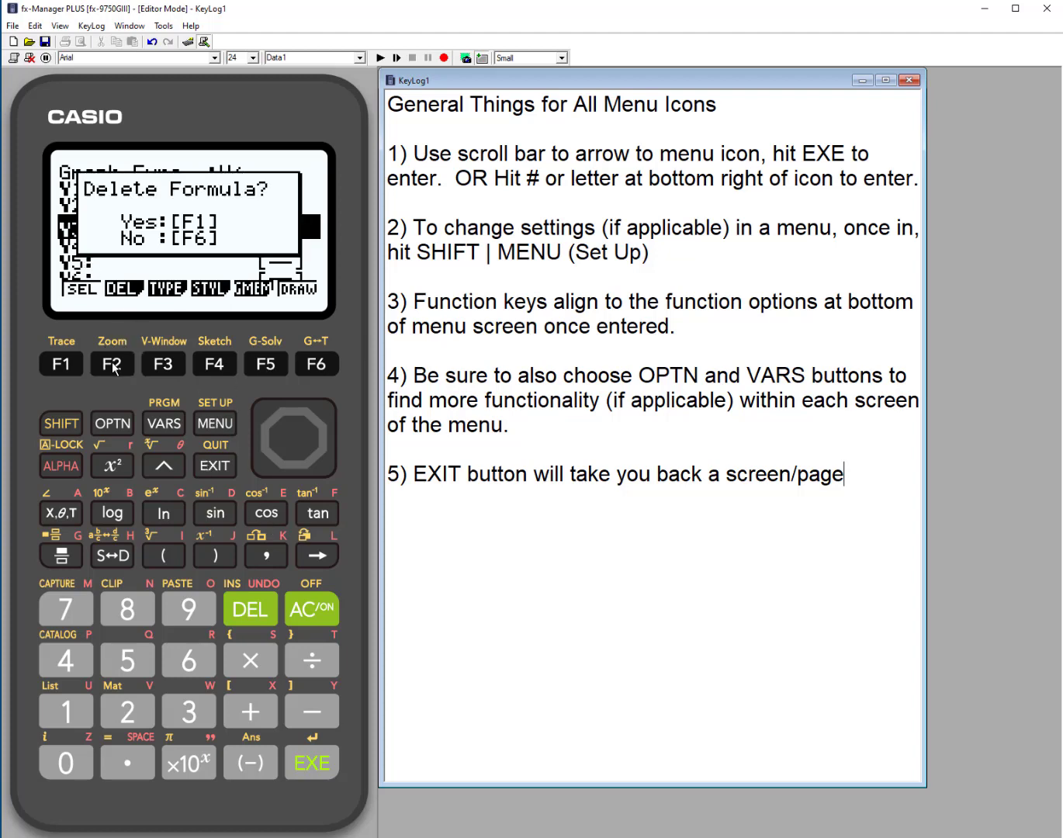
click(68, 368)
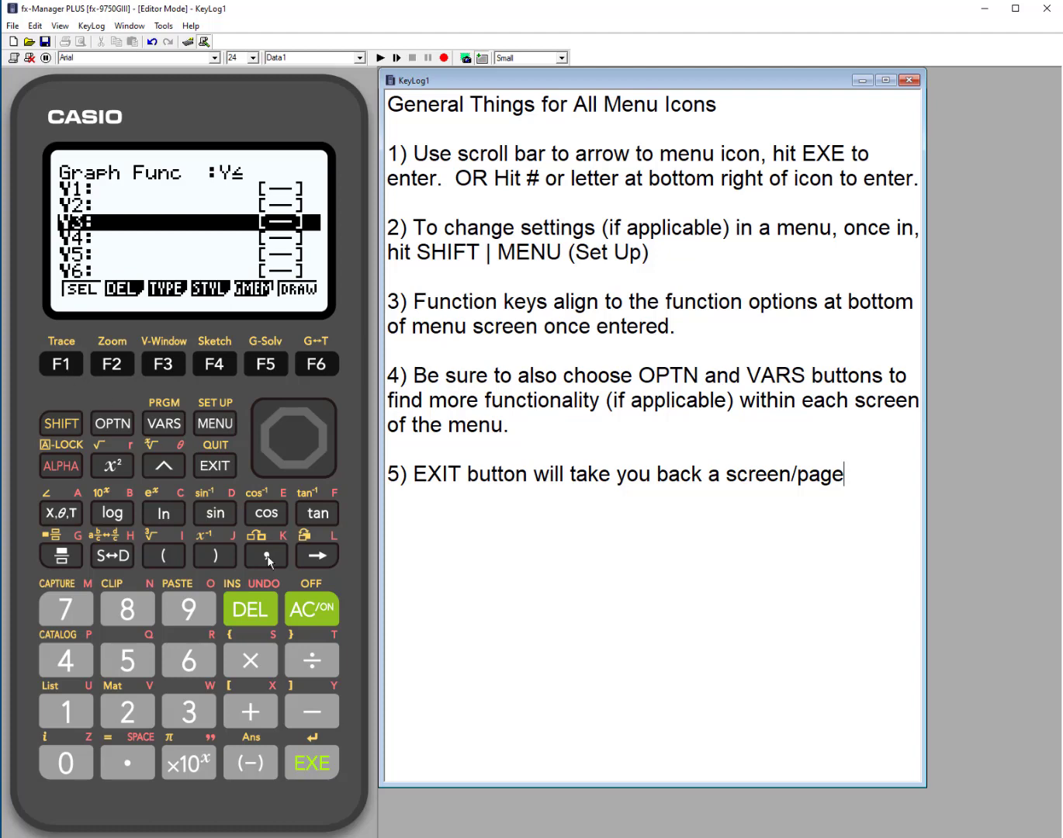
double_click(292, 406)
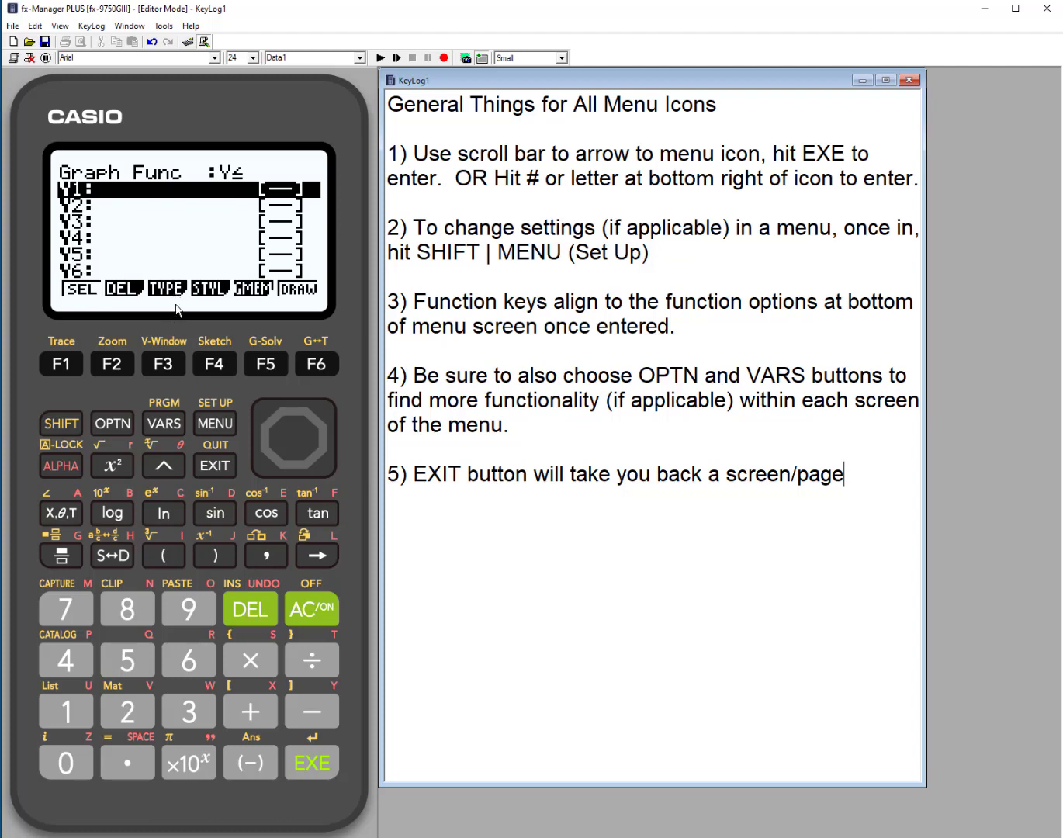
- Look through the available graph function types, including the inequality types, and return to the function list
click(165, 364)
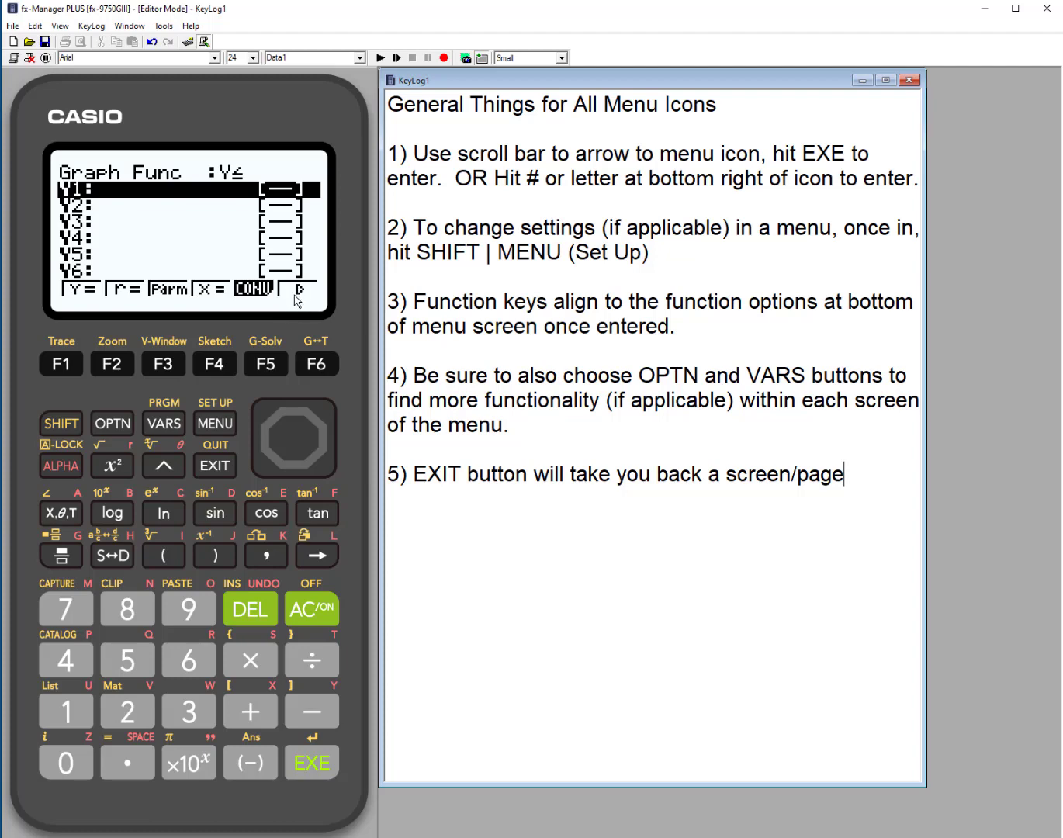
click(318, 365)
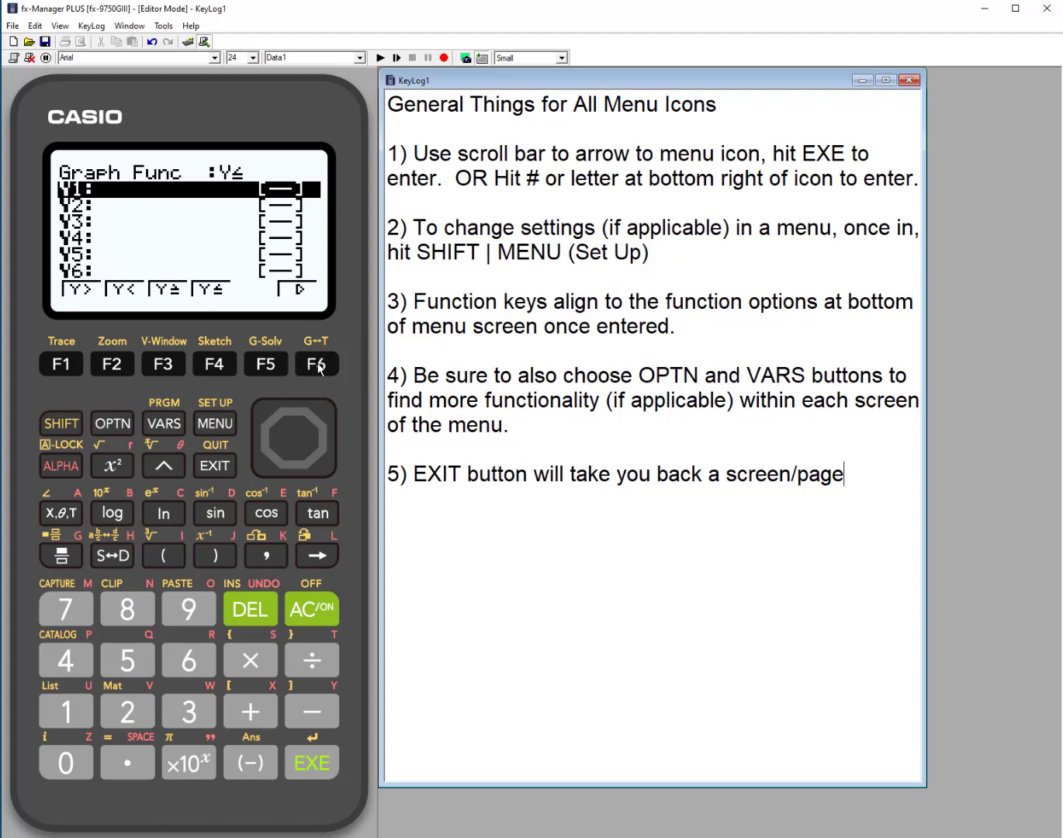
click(319, 367)
click(220, 466)
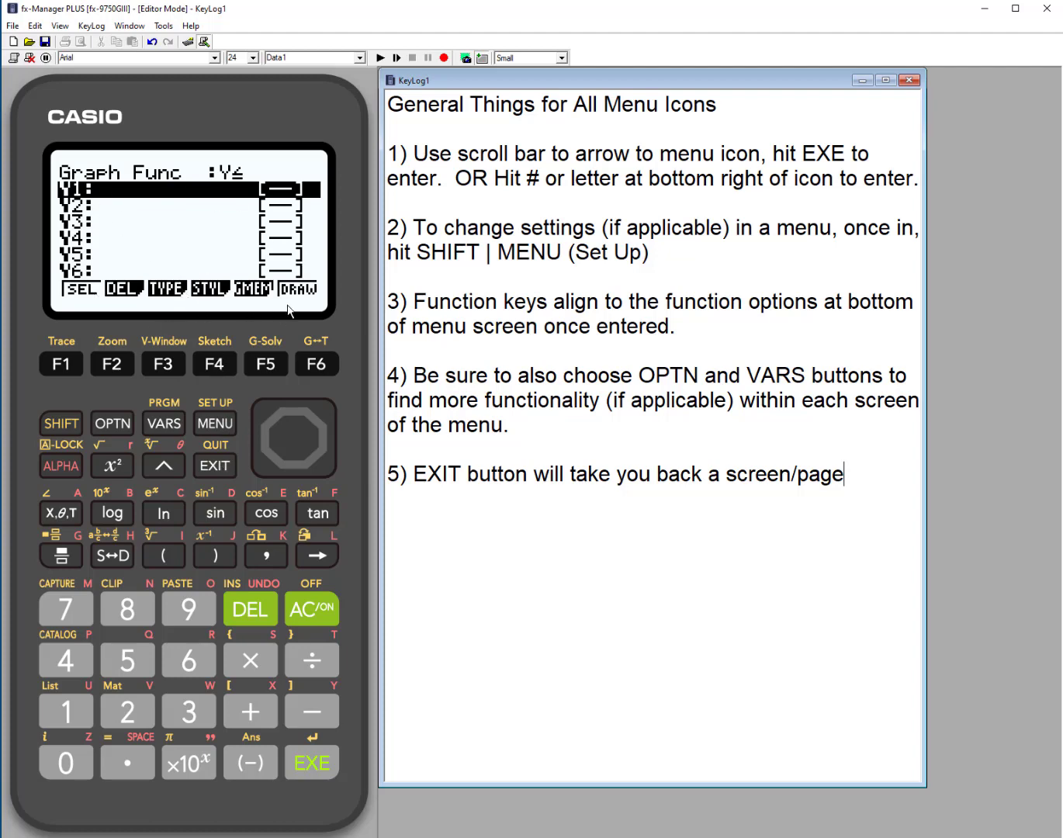
- View the line style choices and the graph memory store and recall options
click(218, 368)
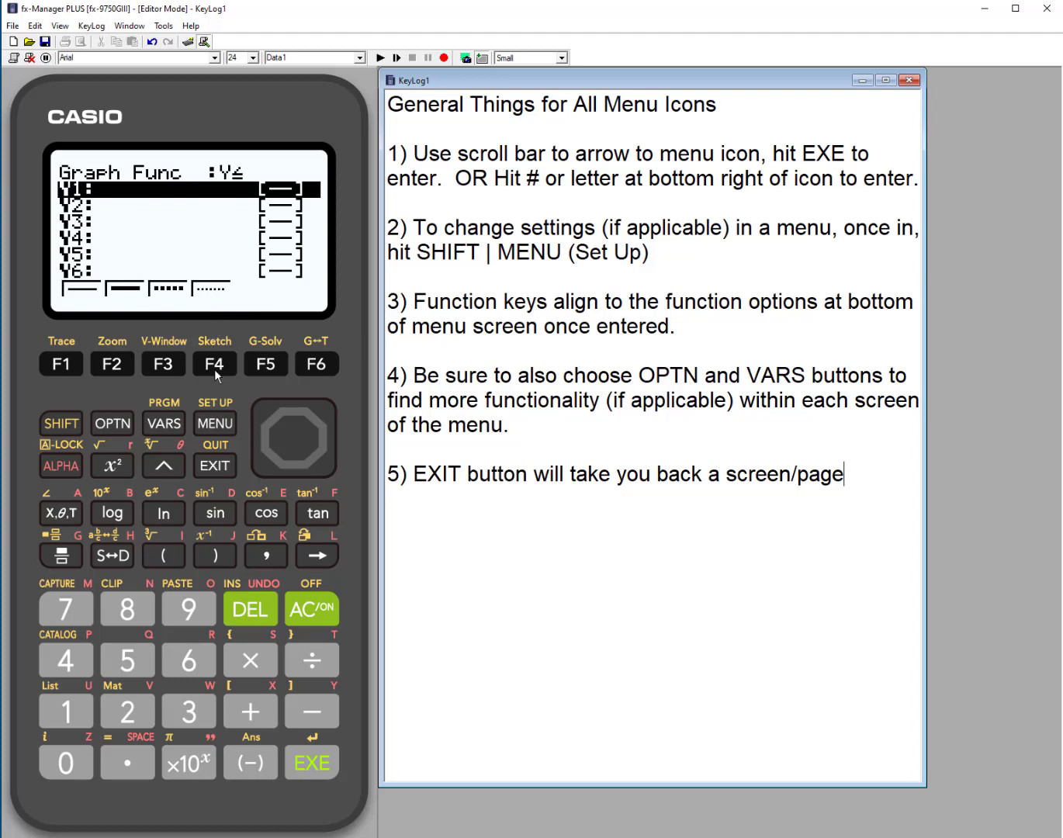
click(215, 468)
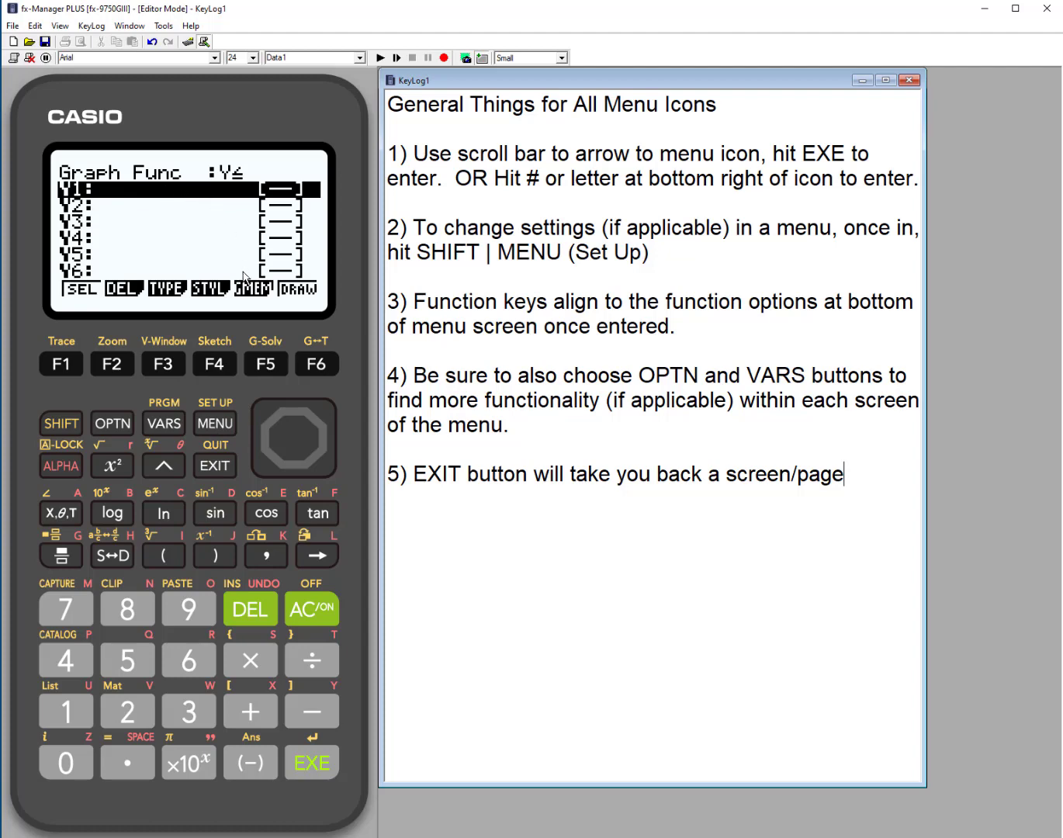
click(266, 364)
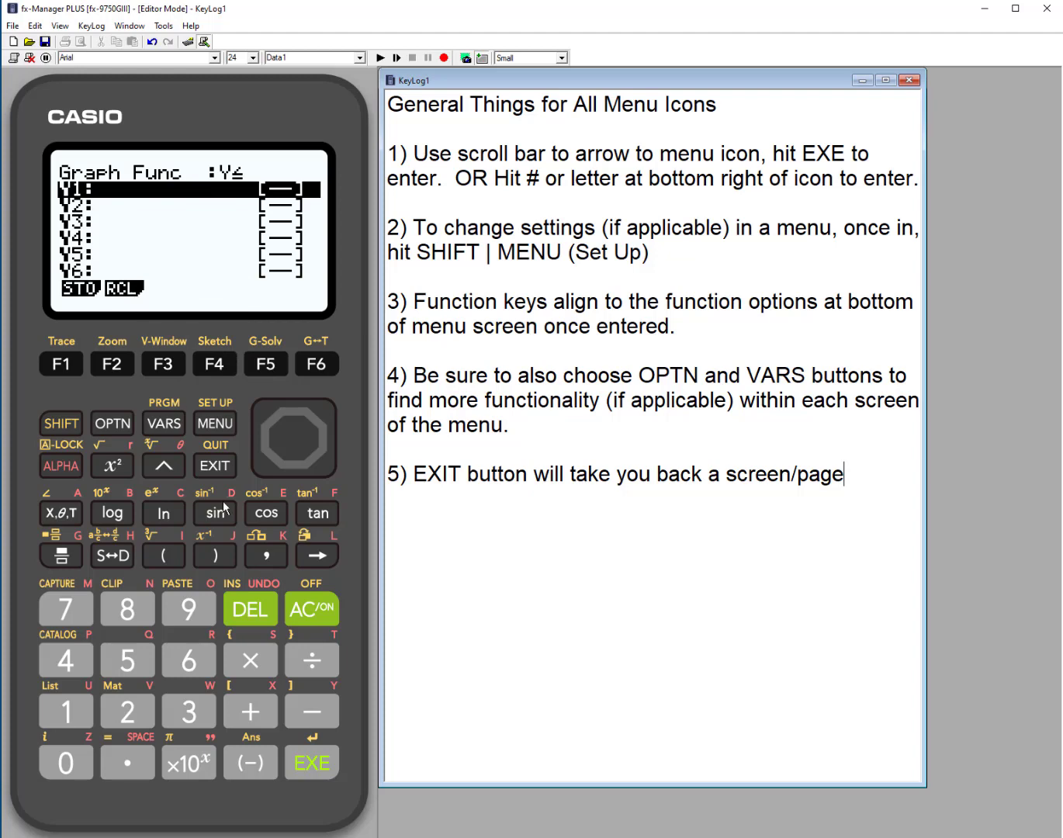
click(217, 467)
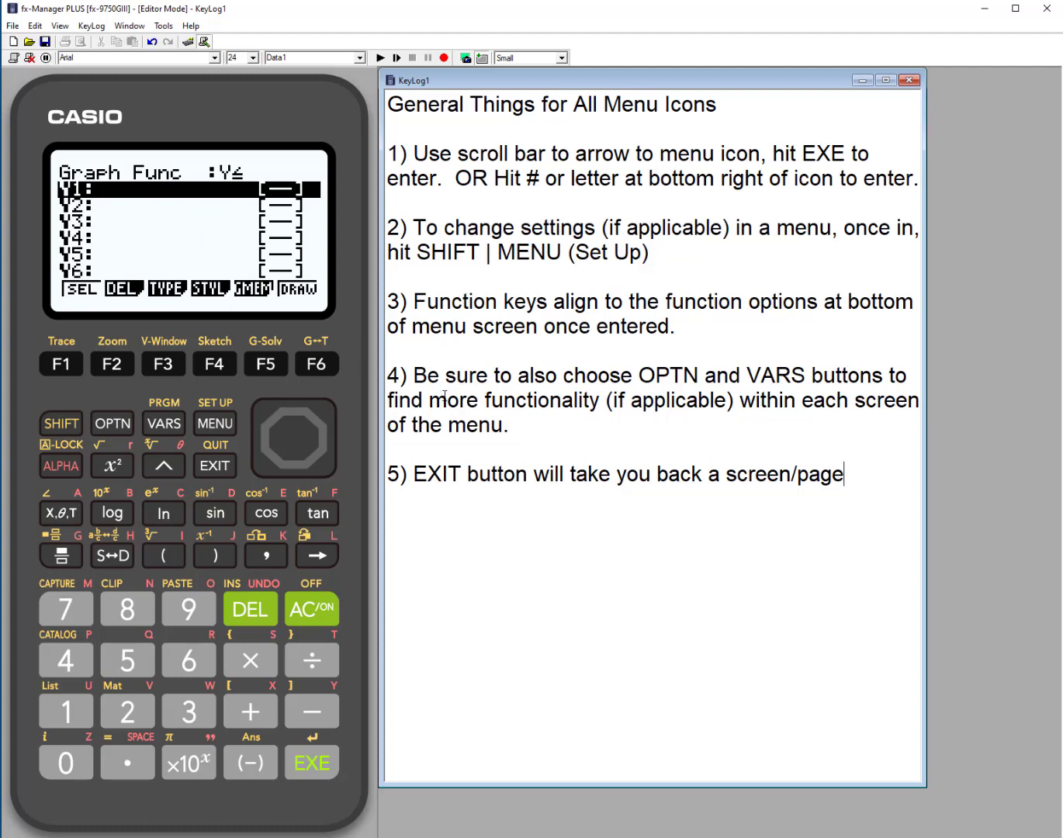
- Try inserting the List option into the Y1 formula
click(113, 429)
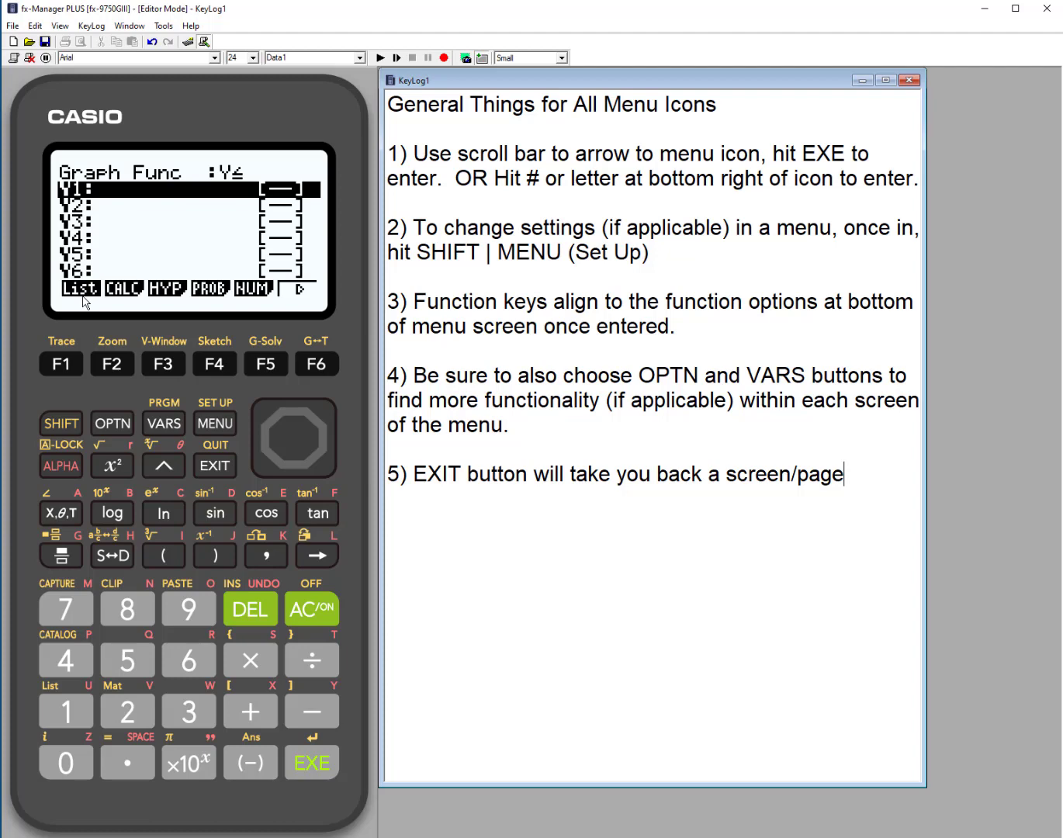
click(69, 367)
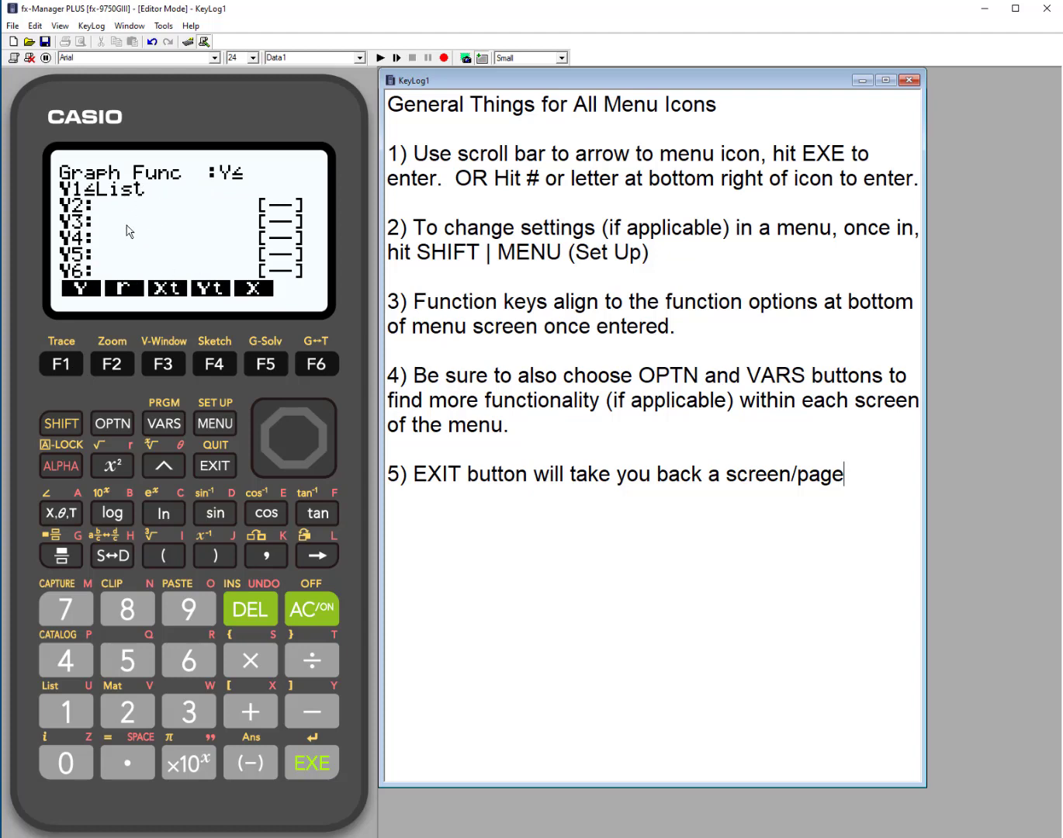
click(217, 471)
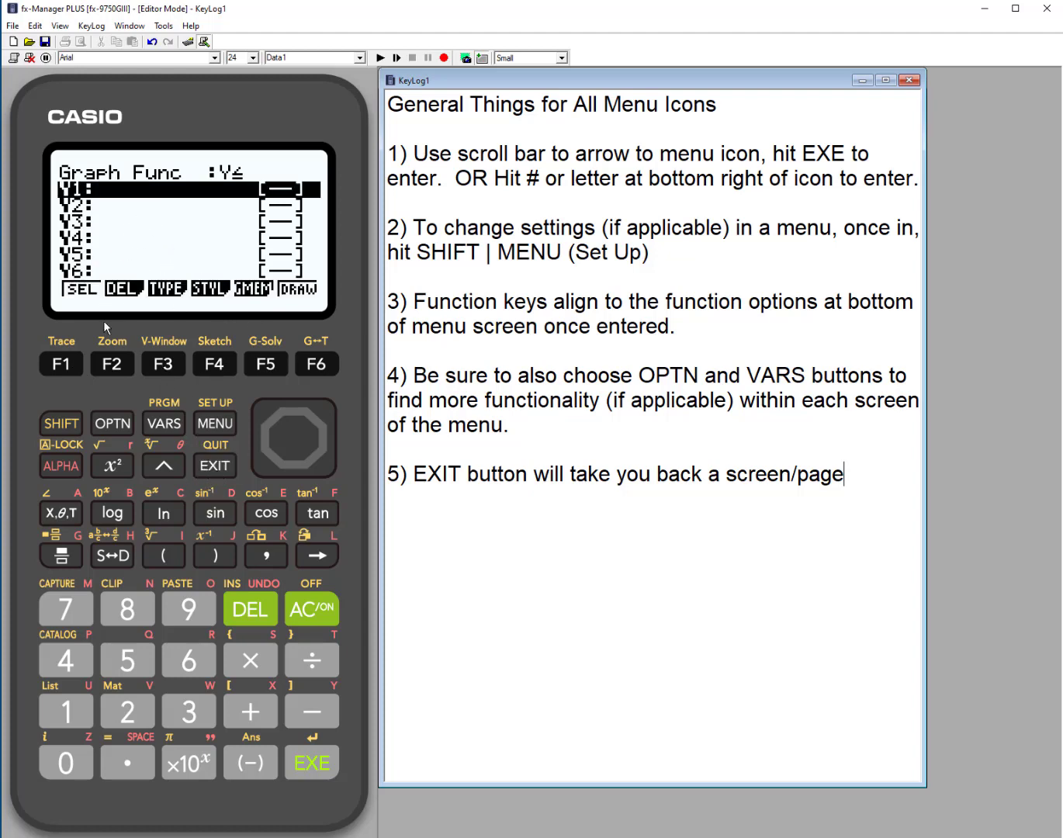
- Look through the pages of additional function options available for the graph formulas, and return to the function list
click(115, 427)
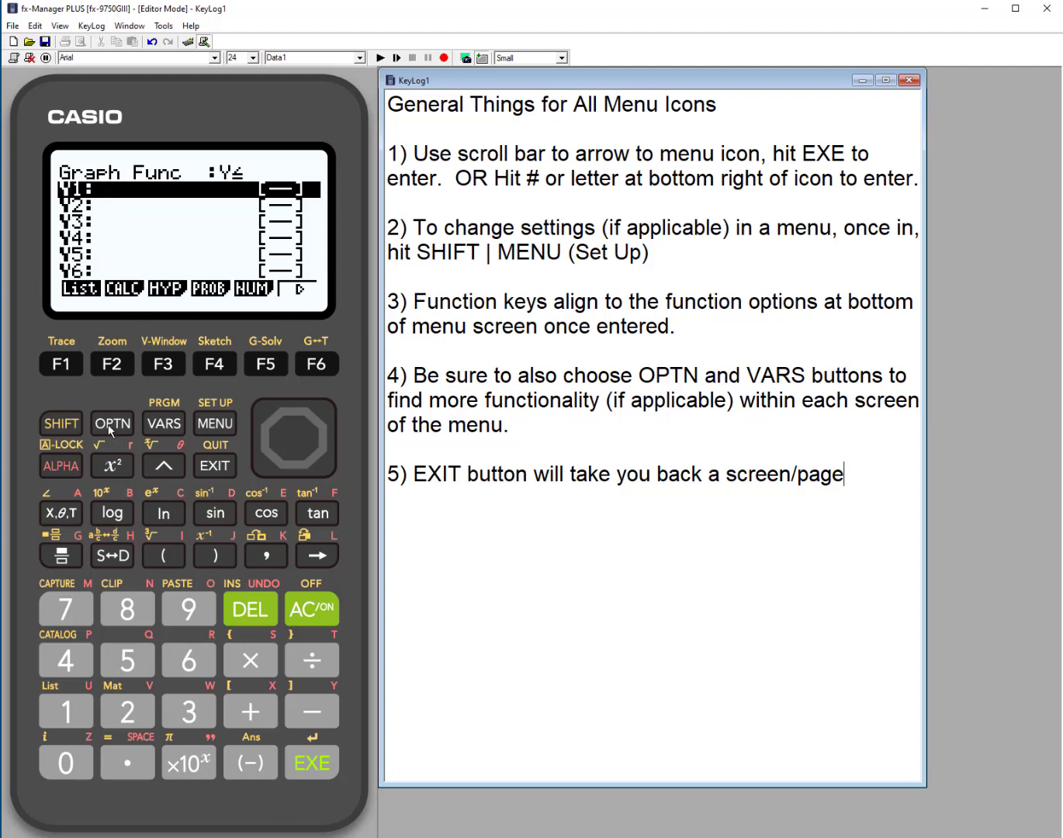
click(327, 371)
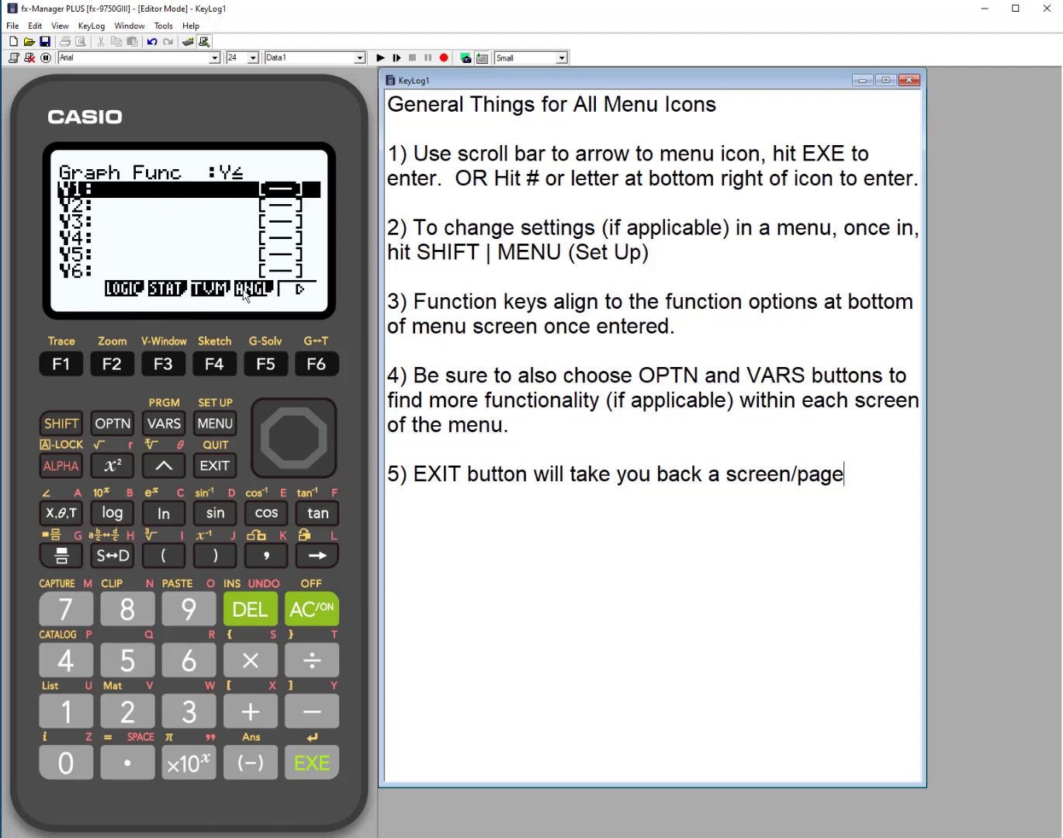
click(326, 371)
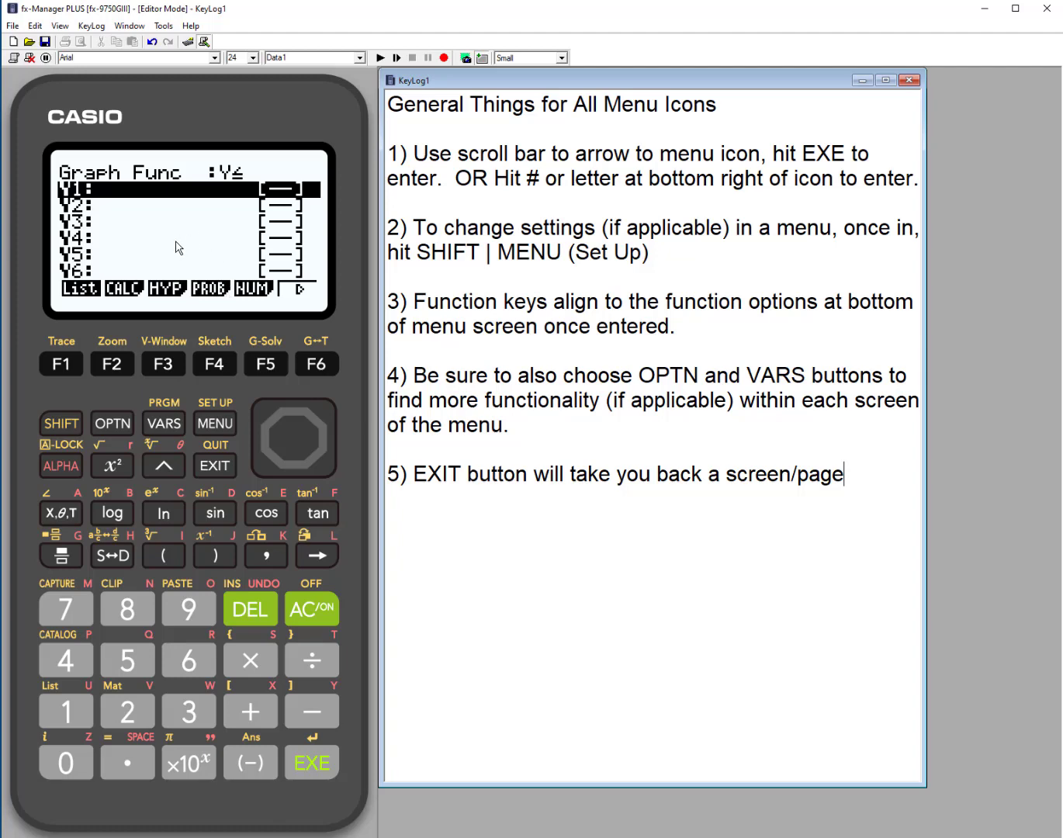
click(216, 468)
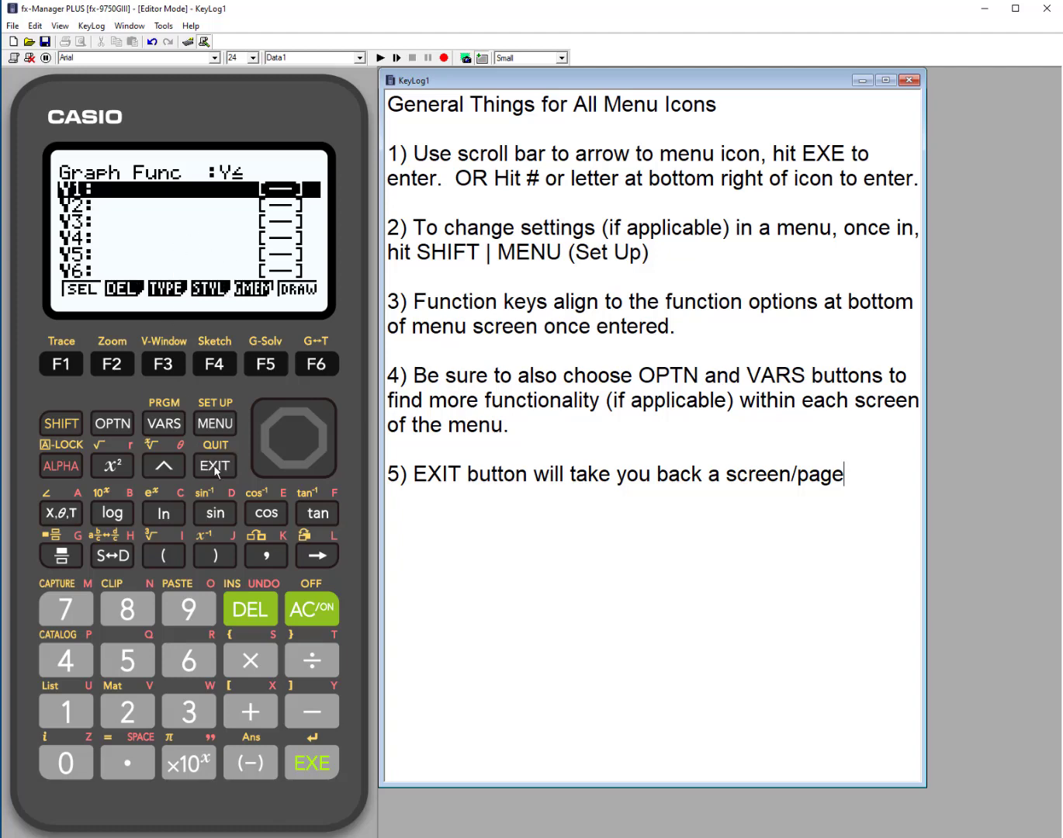
- View both pages of variable categories available for the graph formulas
click(163, 424)
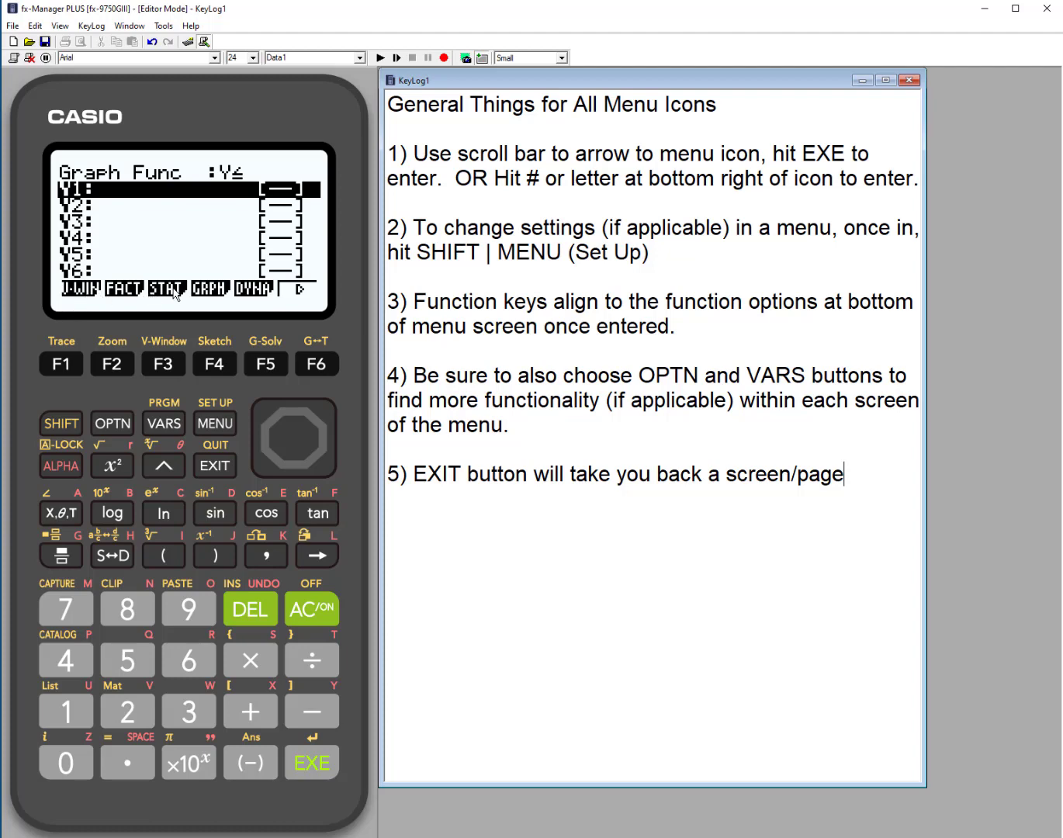
click(314, 365)
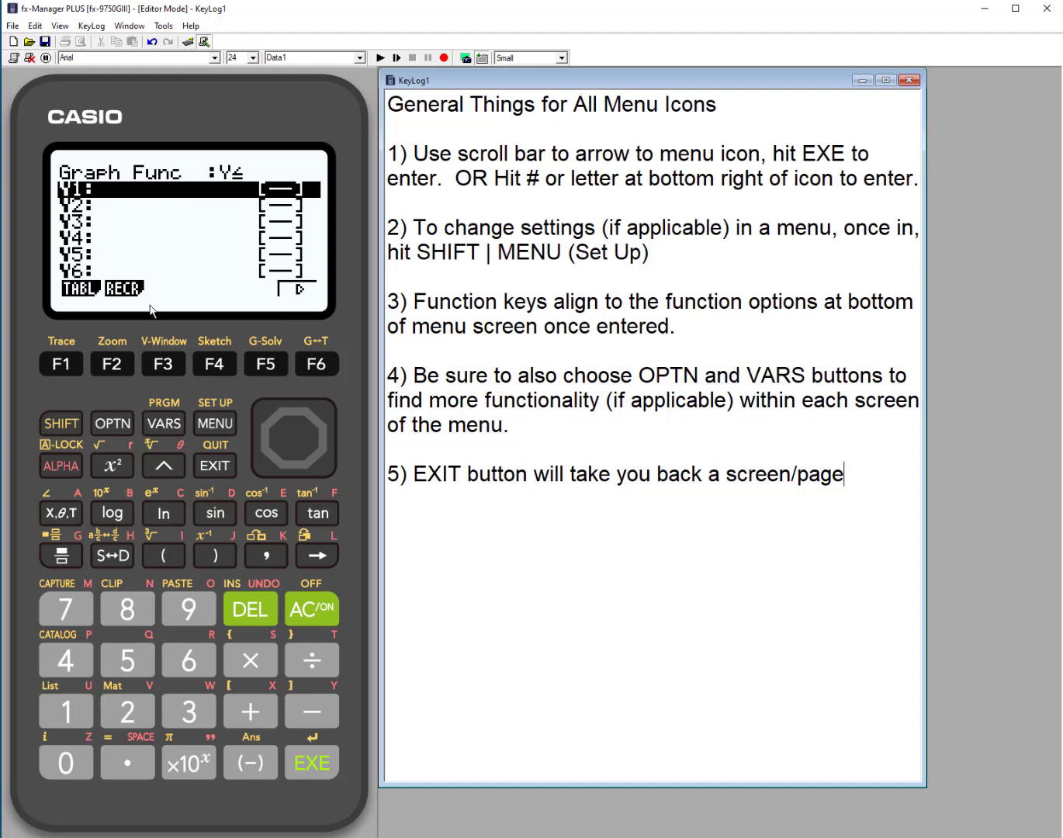
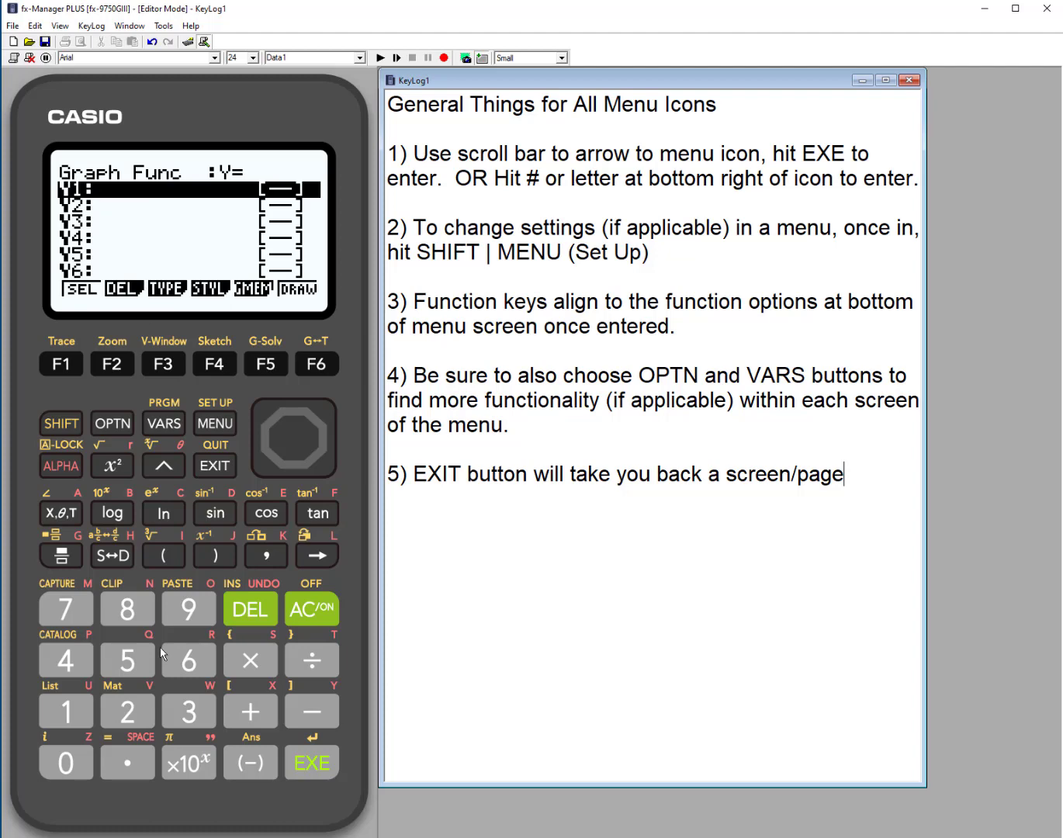
- Enter -2X²-1 as the Y1 formula and draw its graph
click(259, 769)
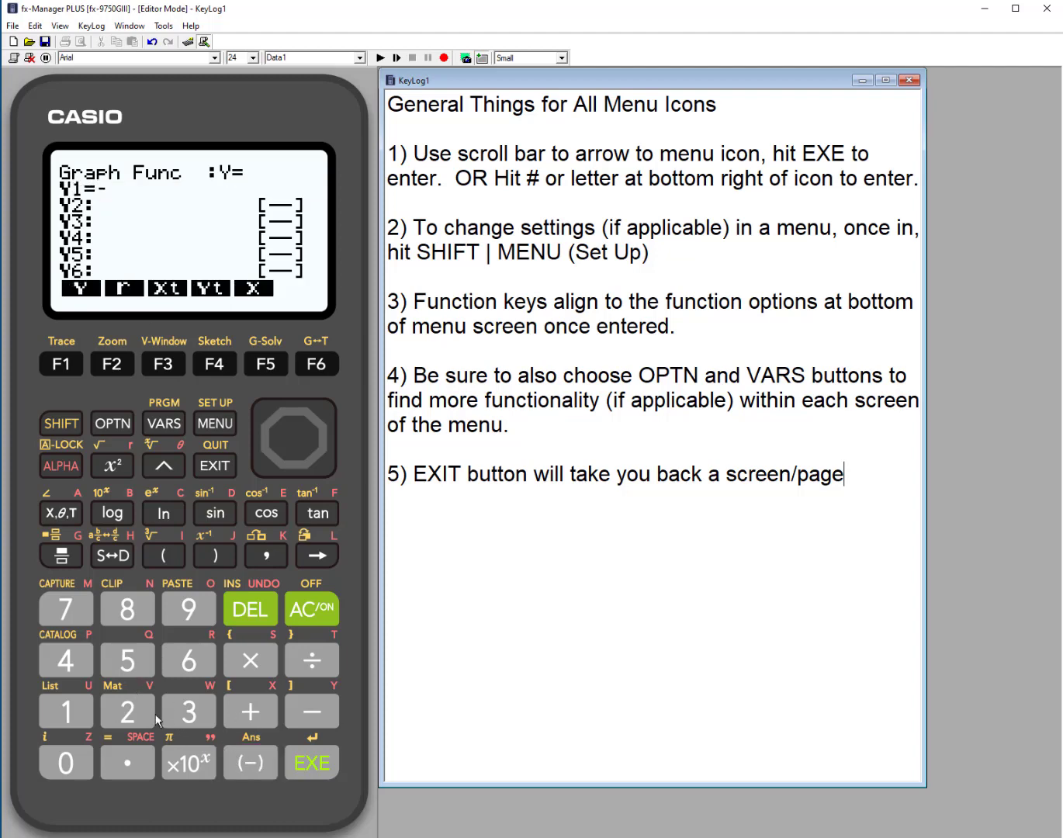
click(129, 714)
click(65, 515)
click(126, 465)
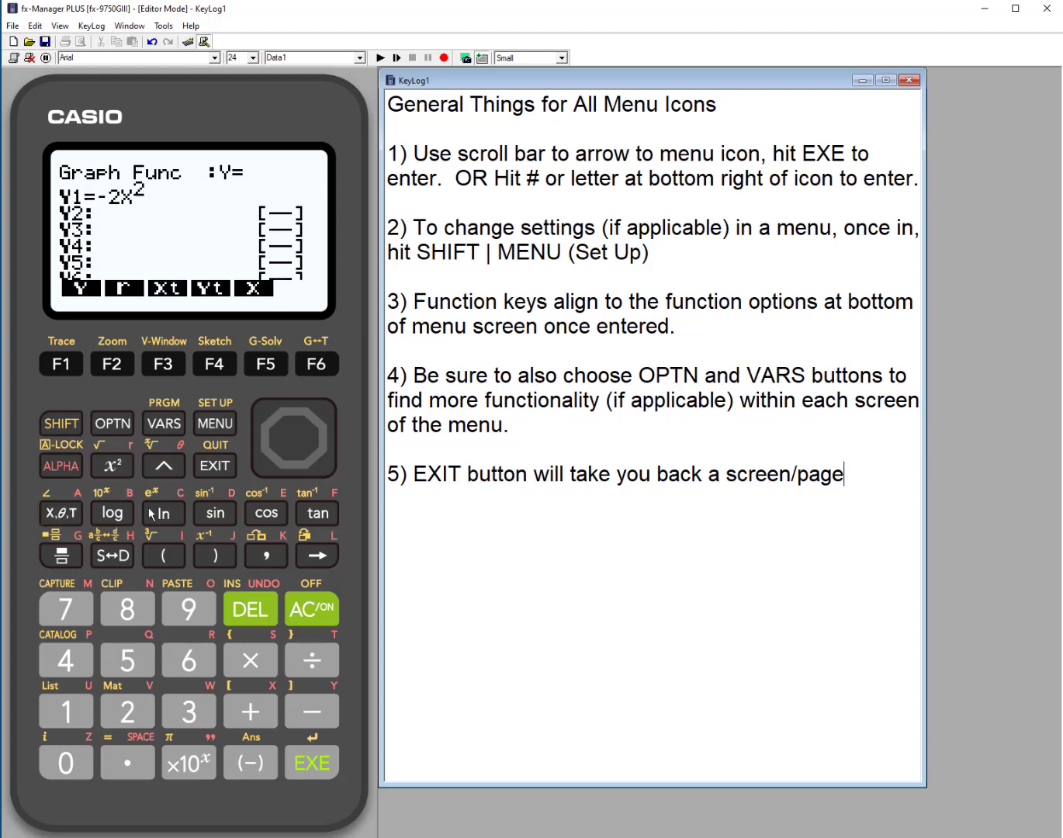
click(314, 719)
click(77, 713)
click(302, 774)
click(304, 765)
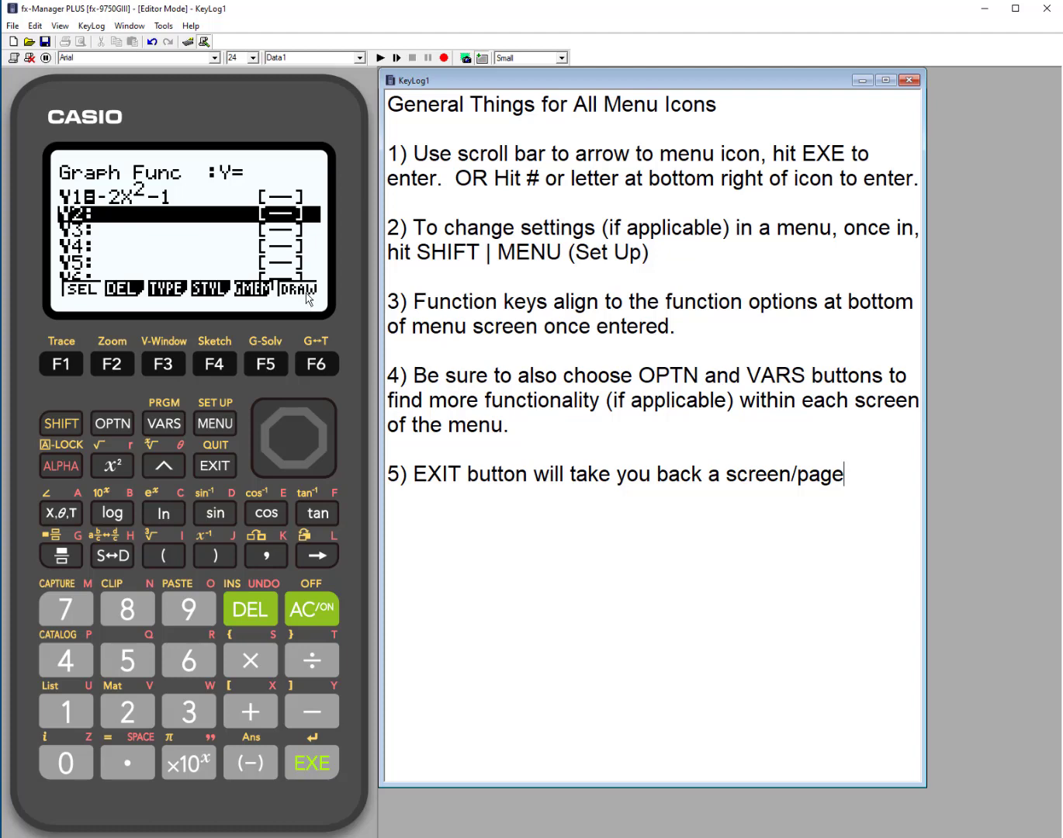
click(320, 370)
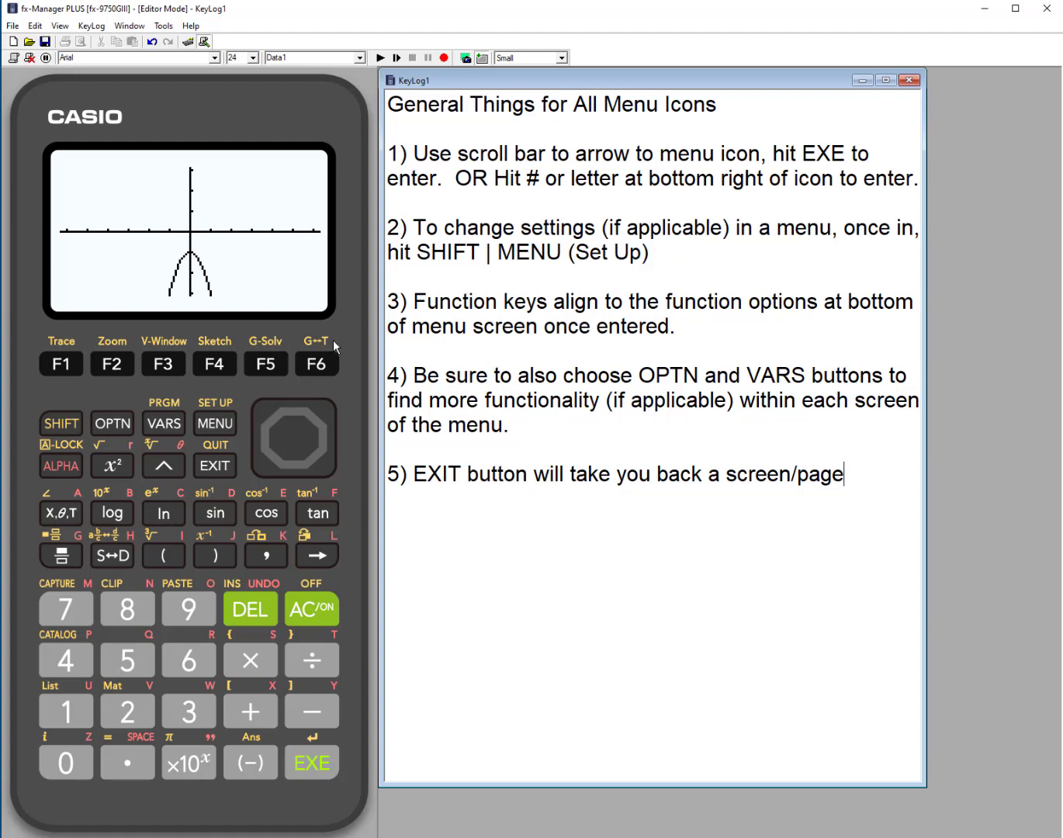
- Trace along the parabola to the point at X=-0.7
click(76, 428)
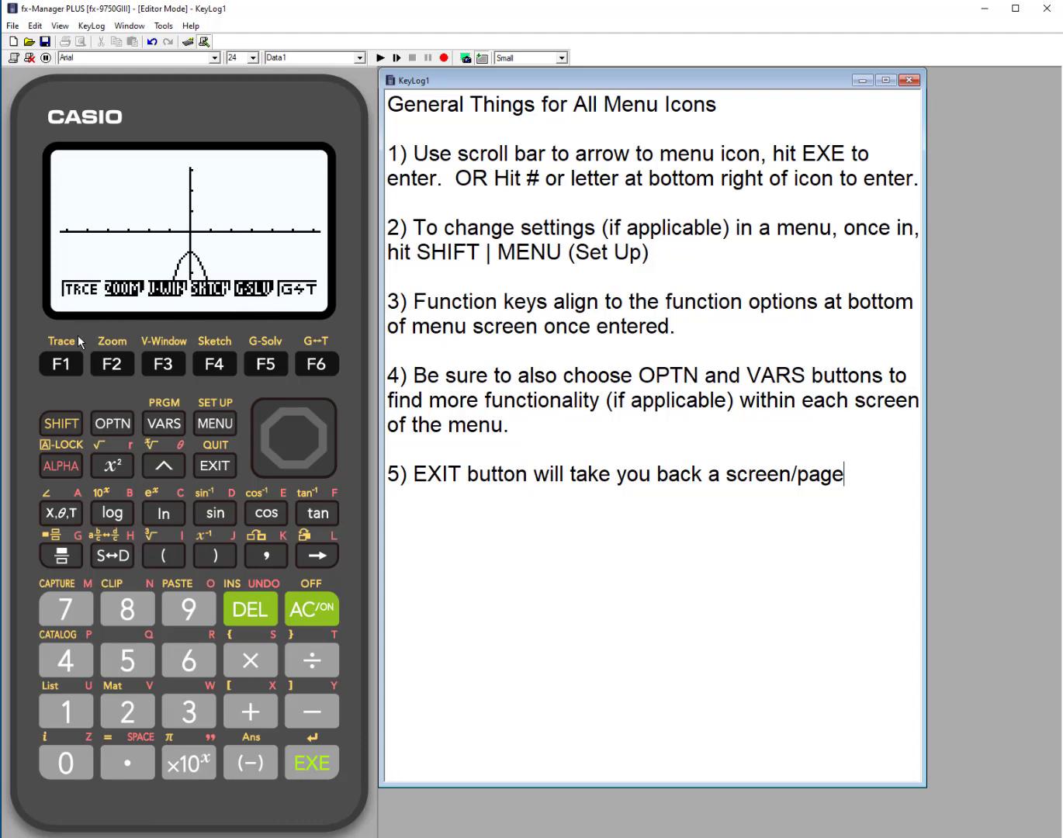
click(64, 364)
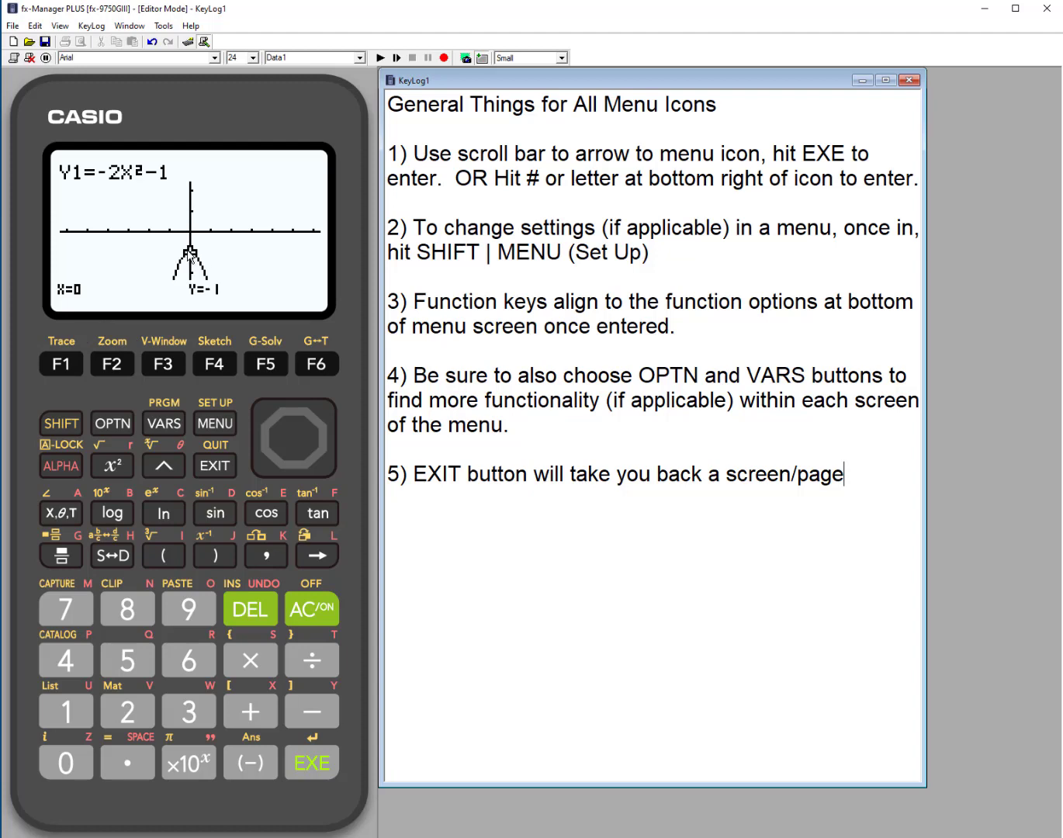
click(334, 440)
click(257, 434)
click(258, 434)
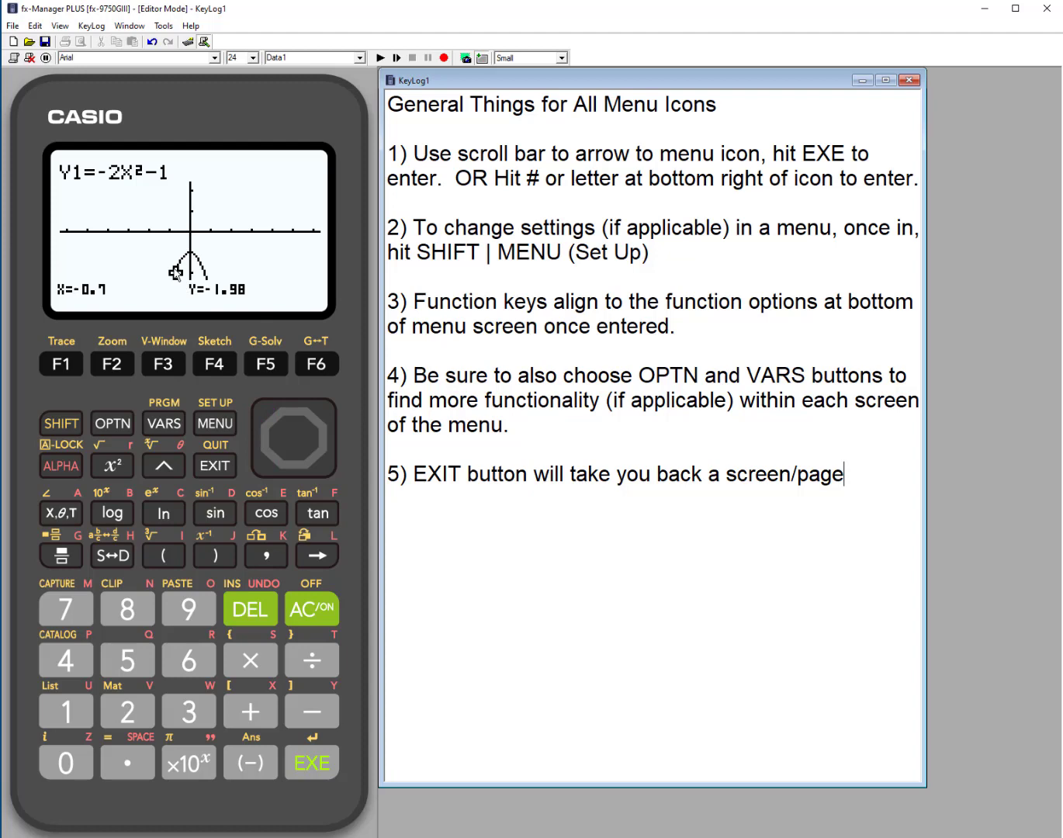
- View both pages of zoom options for the graph
click(65, 426)
click(111, 367)
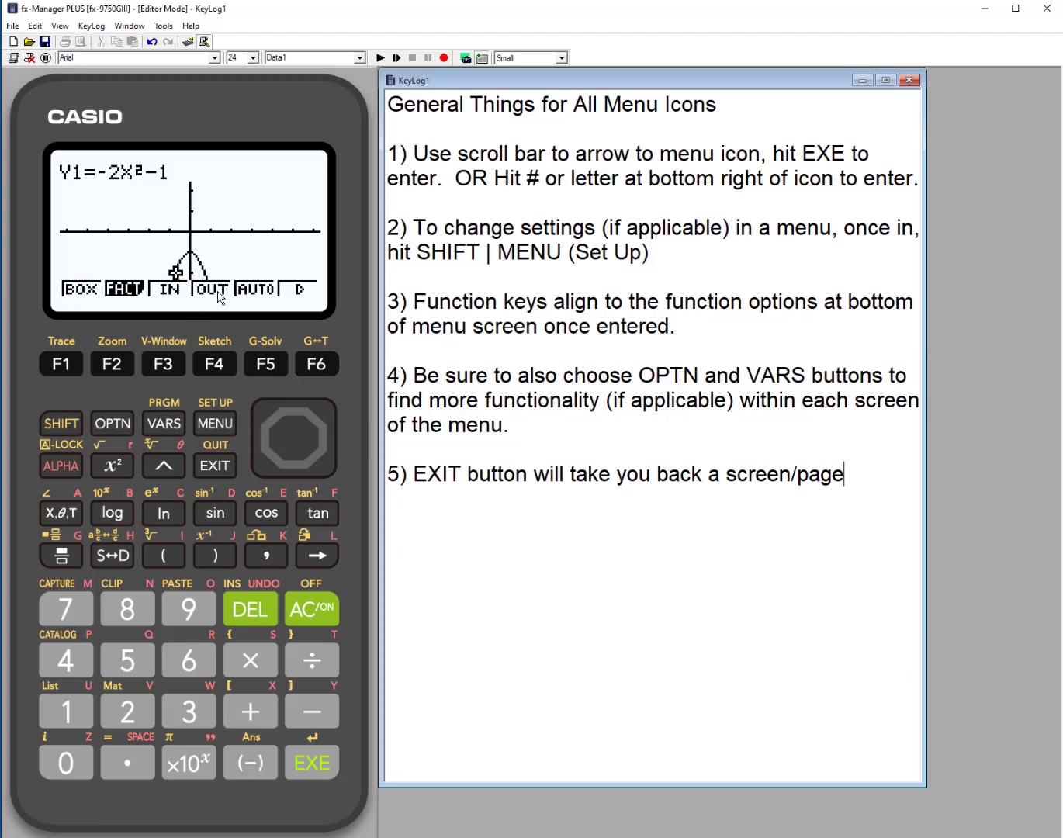
click(311, 368)
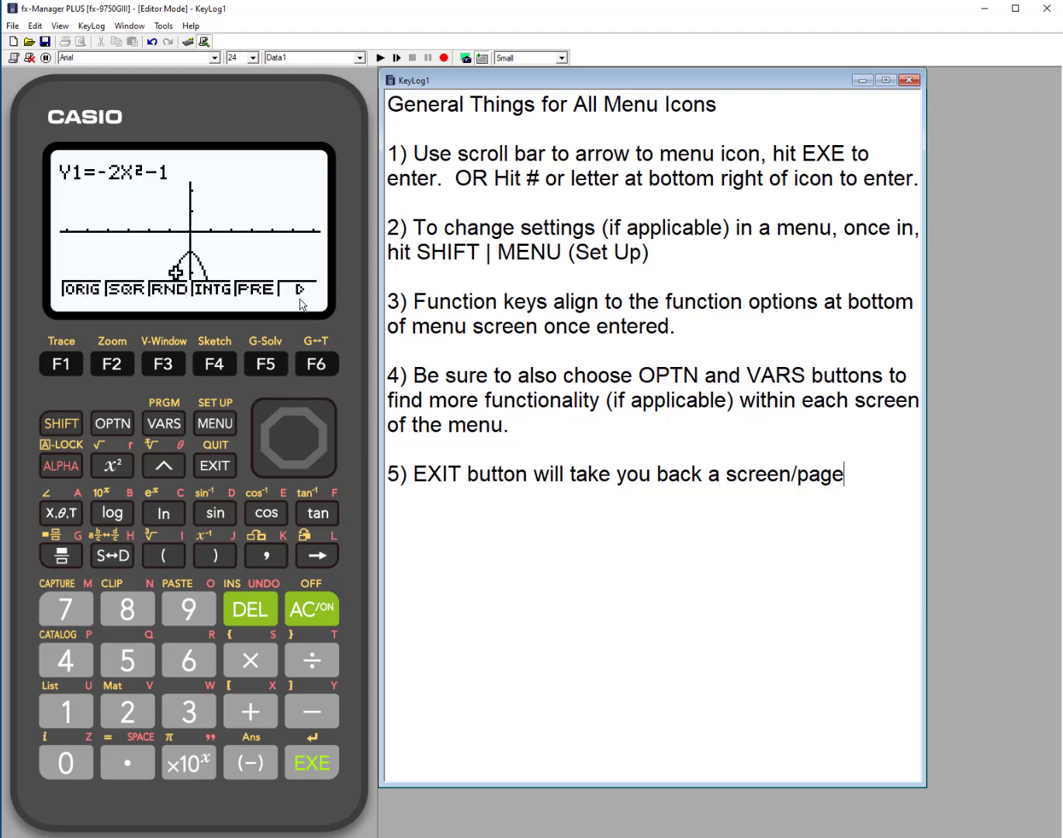
- Set the view window to the standard (STD) settings and redraw the graph
click(63, 425)
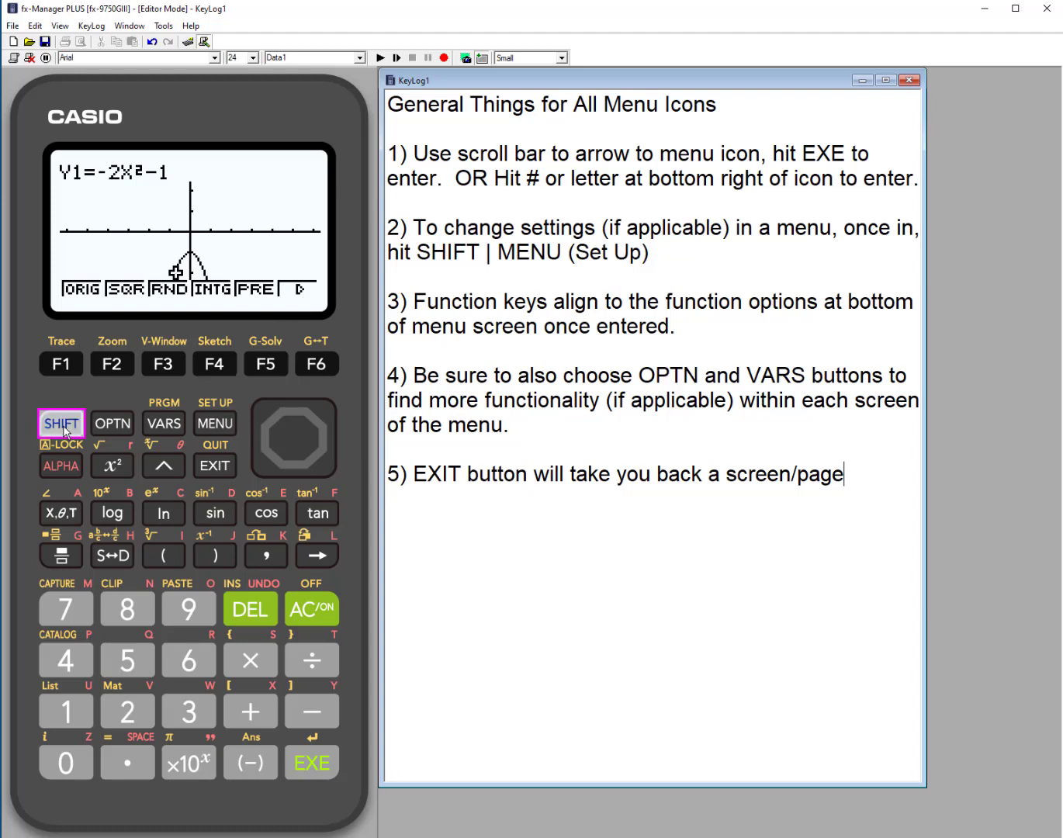
click(164, 366)
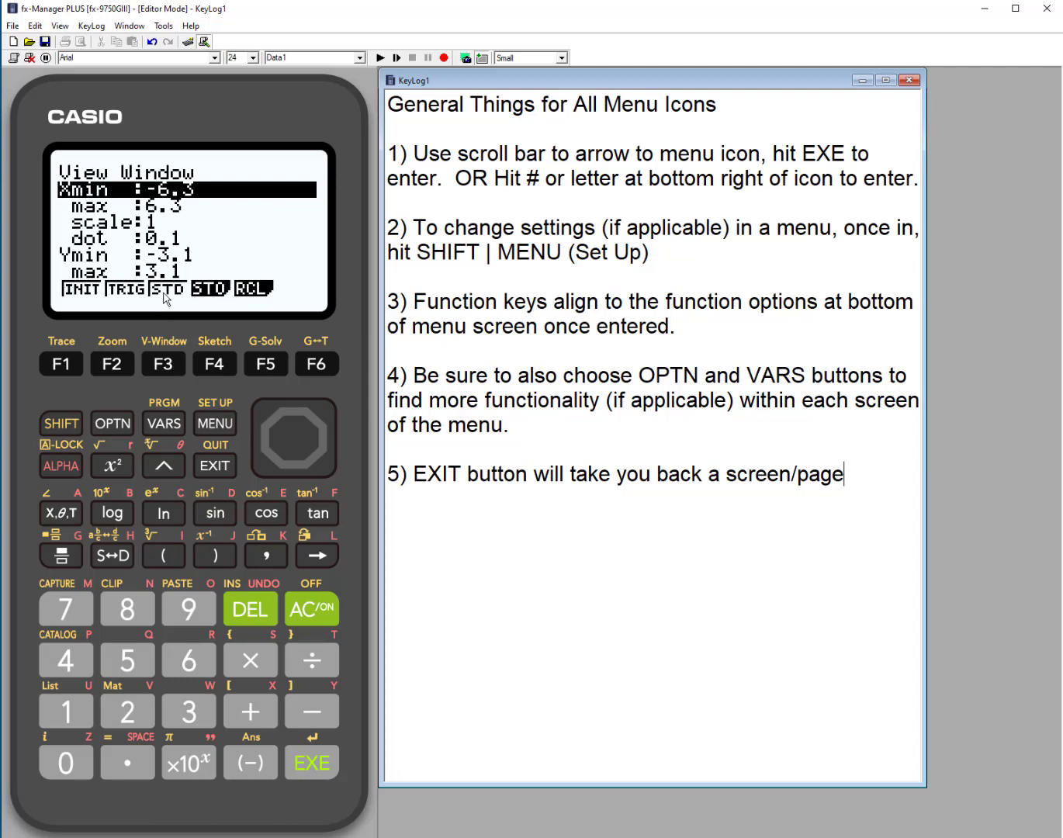
click(163, 365)
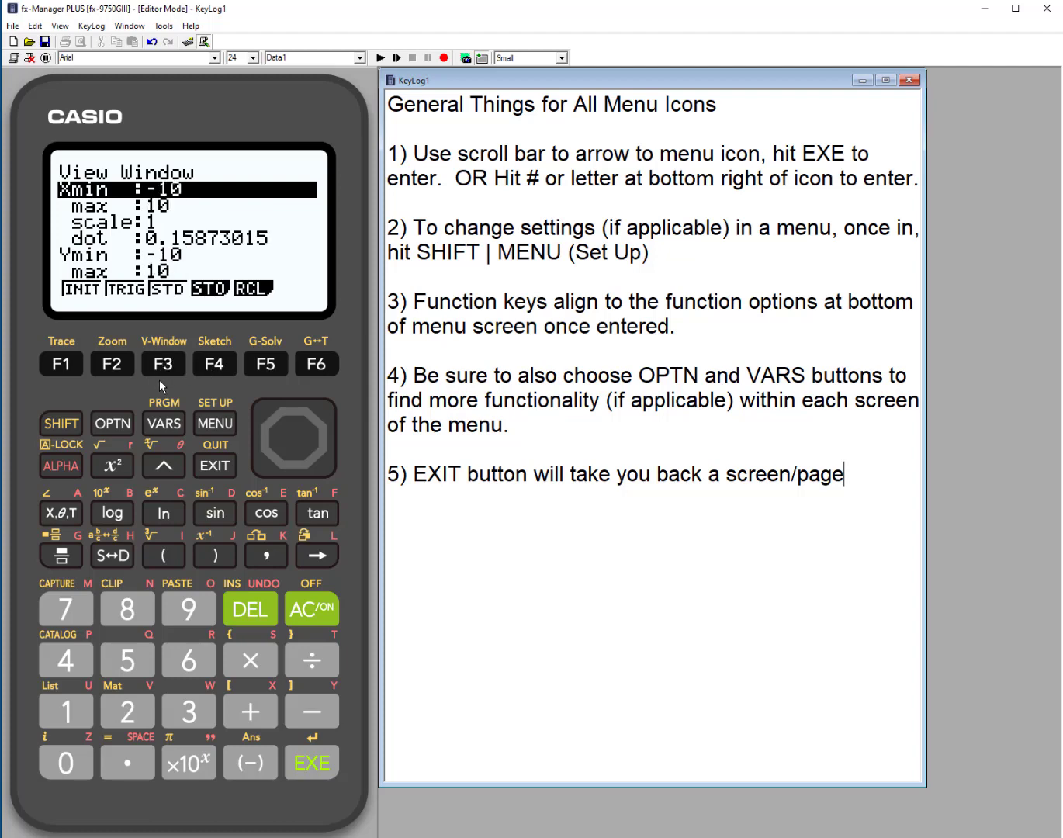
click(215, 468)
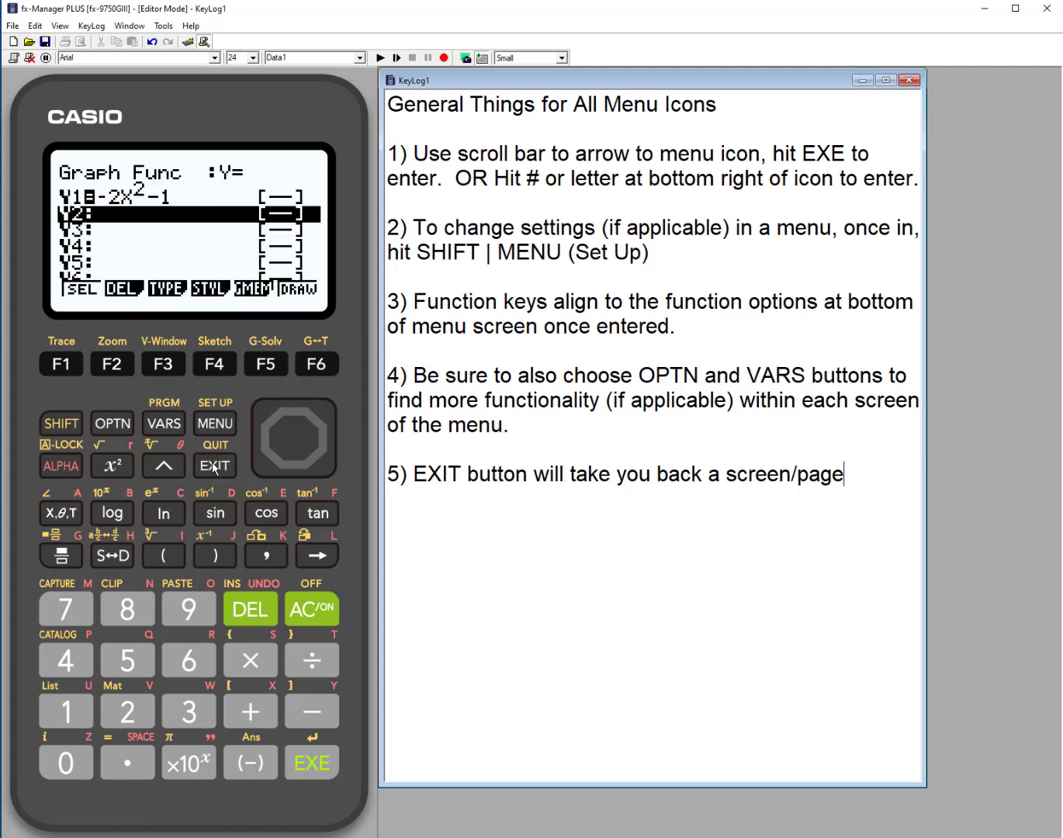
click(326, 364)
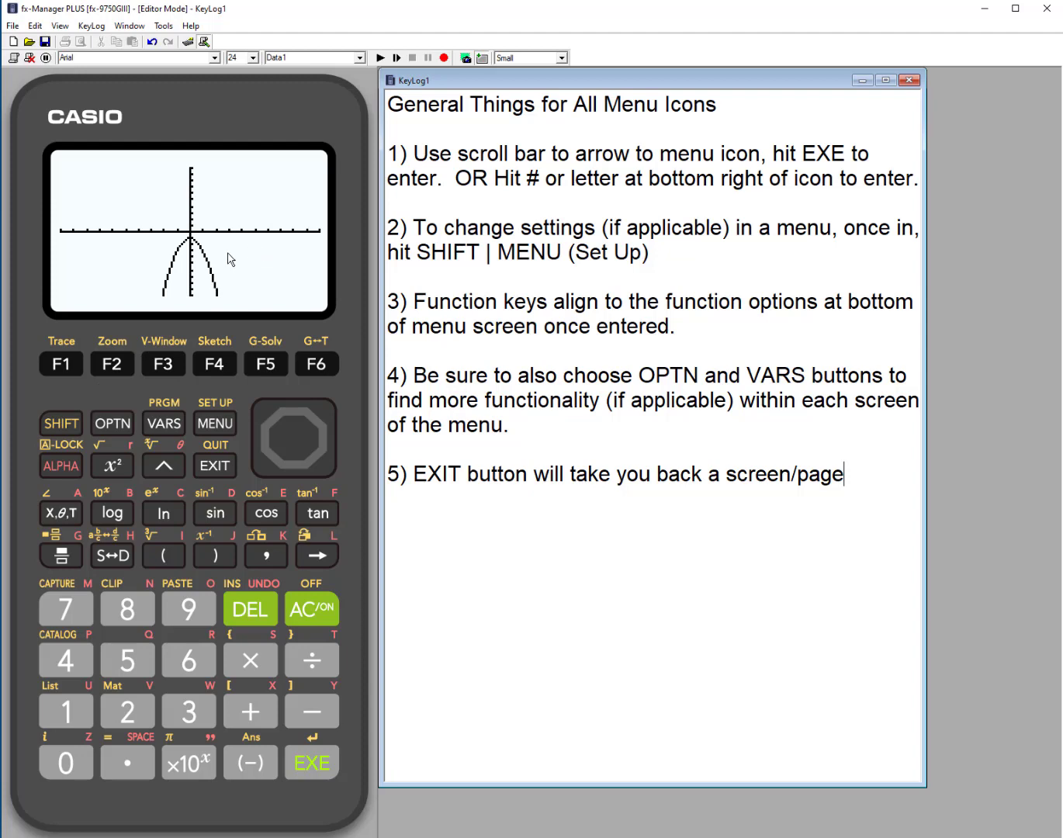
- Sketch a tangent line to the parabola at about X=-1.59
click(67, 425)
click(74, 425)
click(79, 425)
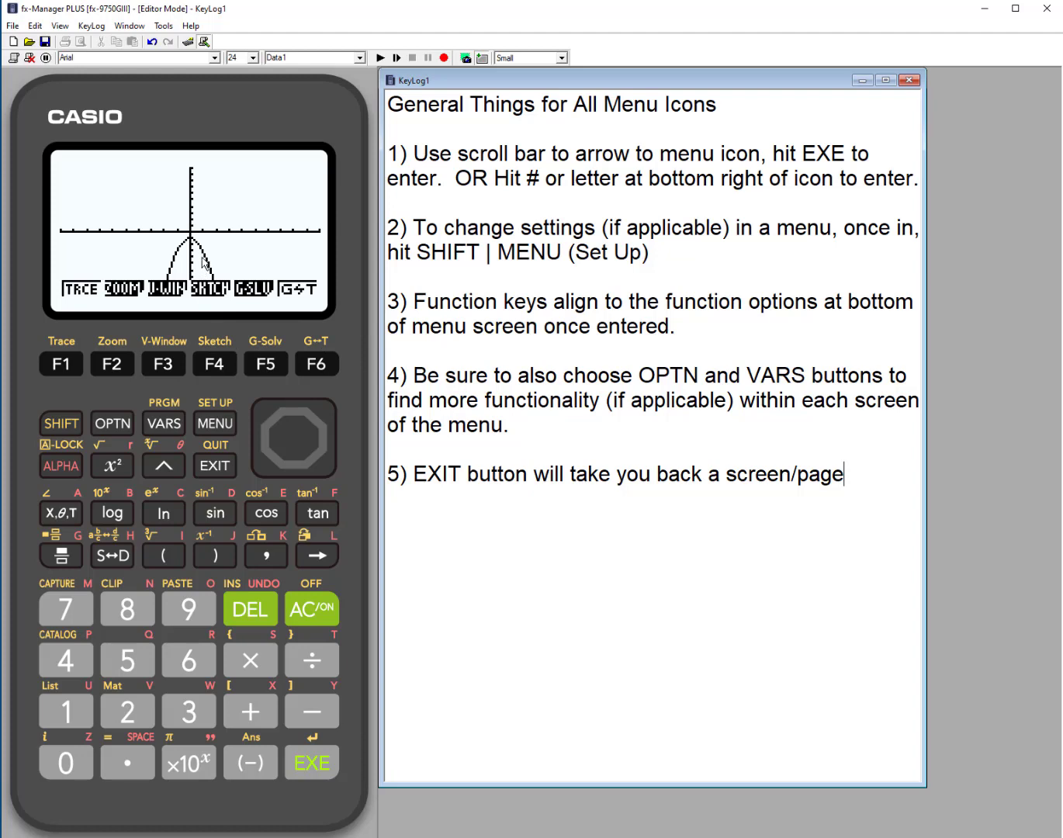
click(216, 363)
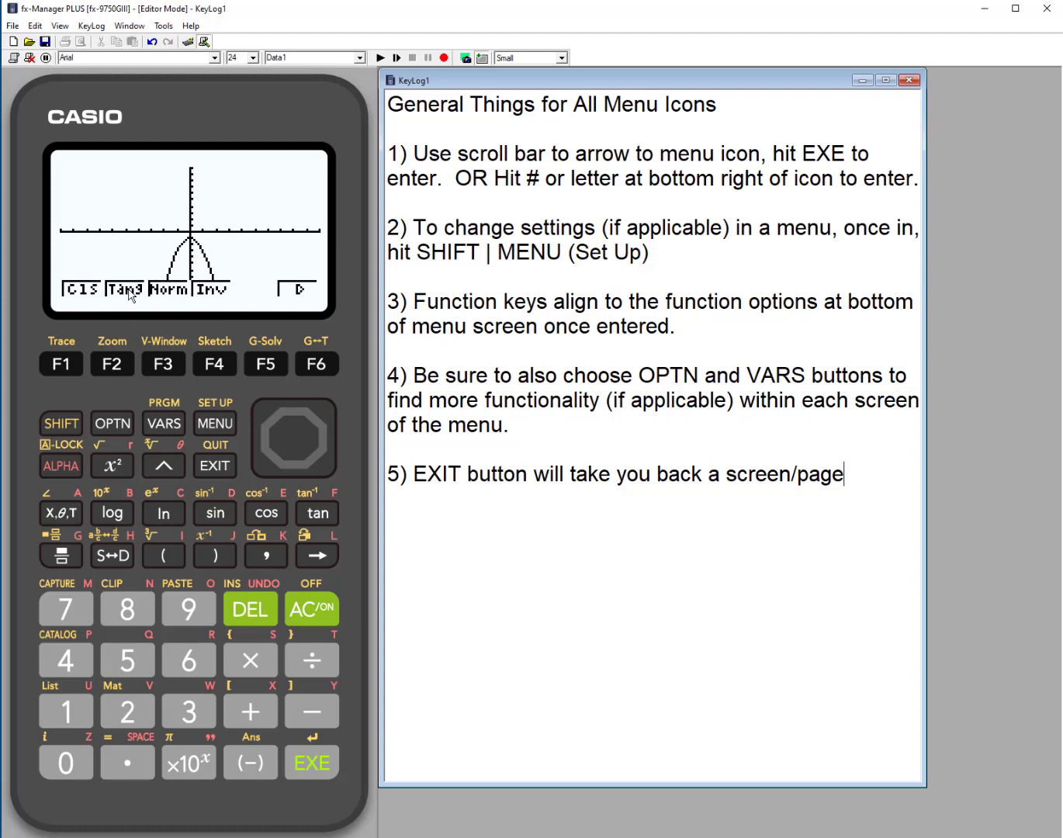
click(114, 368)
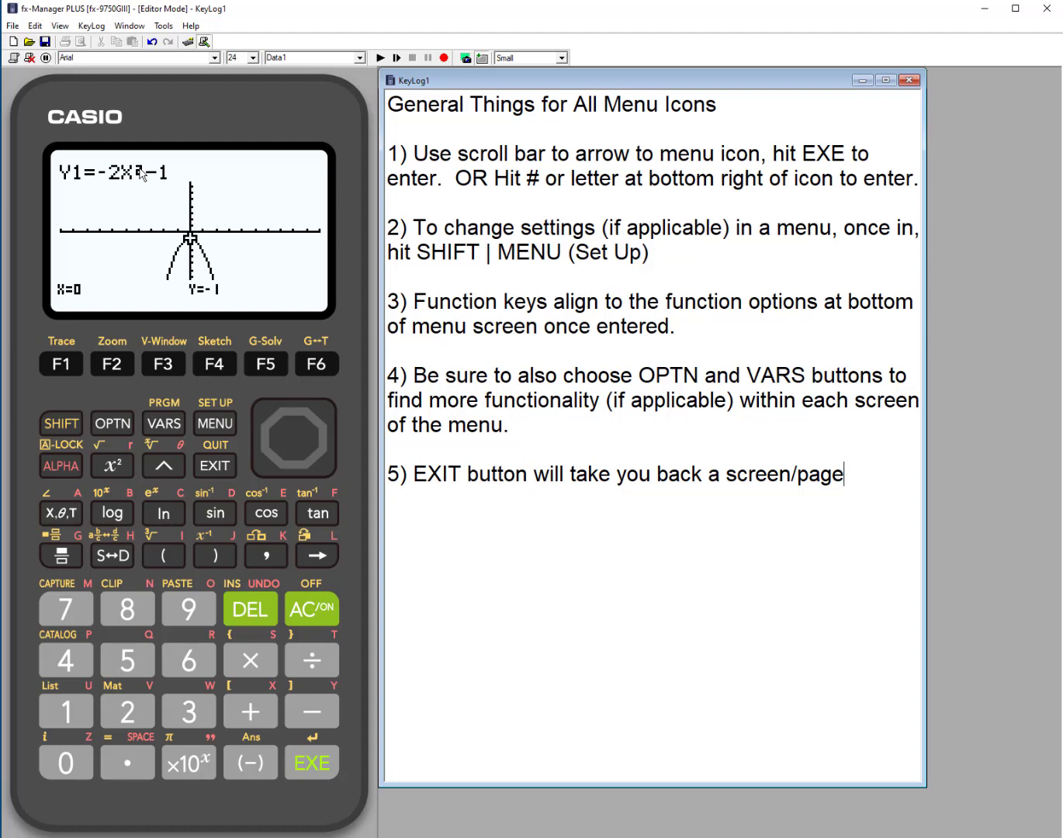
click(260, 443)
click(260, 442)
click(260, 443)
click(260, 443)
click(260, 442)
click(261, 442)
click(262, 443)
click(262, 444)
click(262, 444)
click(263, 444)
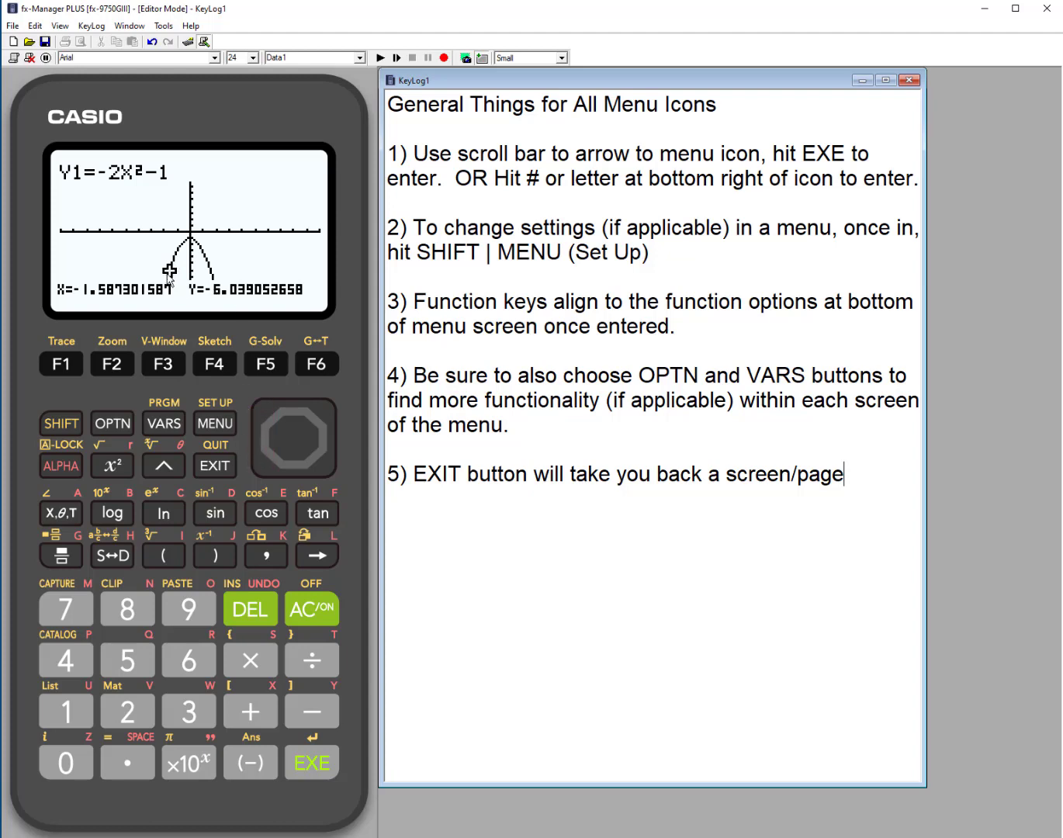
click(309, 761)
- View the G-Solv options for the graph and return to the function list
click(69, 425)
click(272, 370)
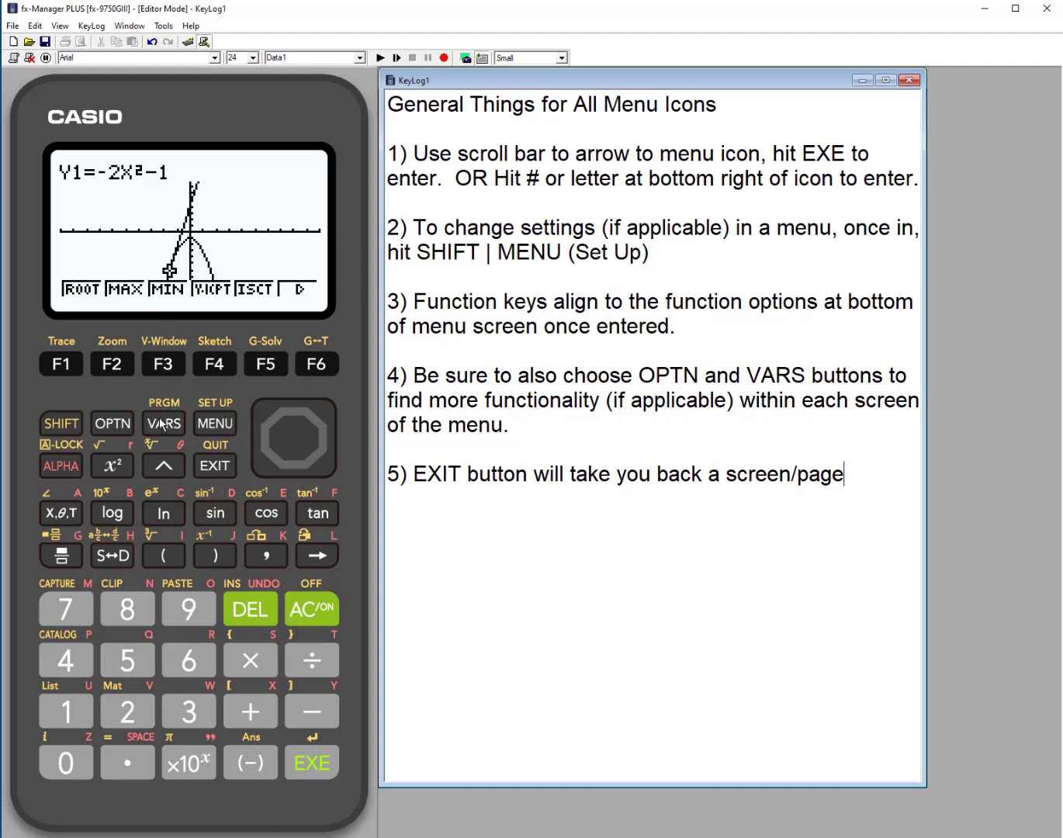
click(215, 466)
click(215, 468)
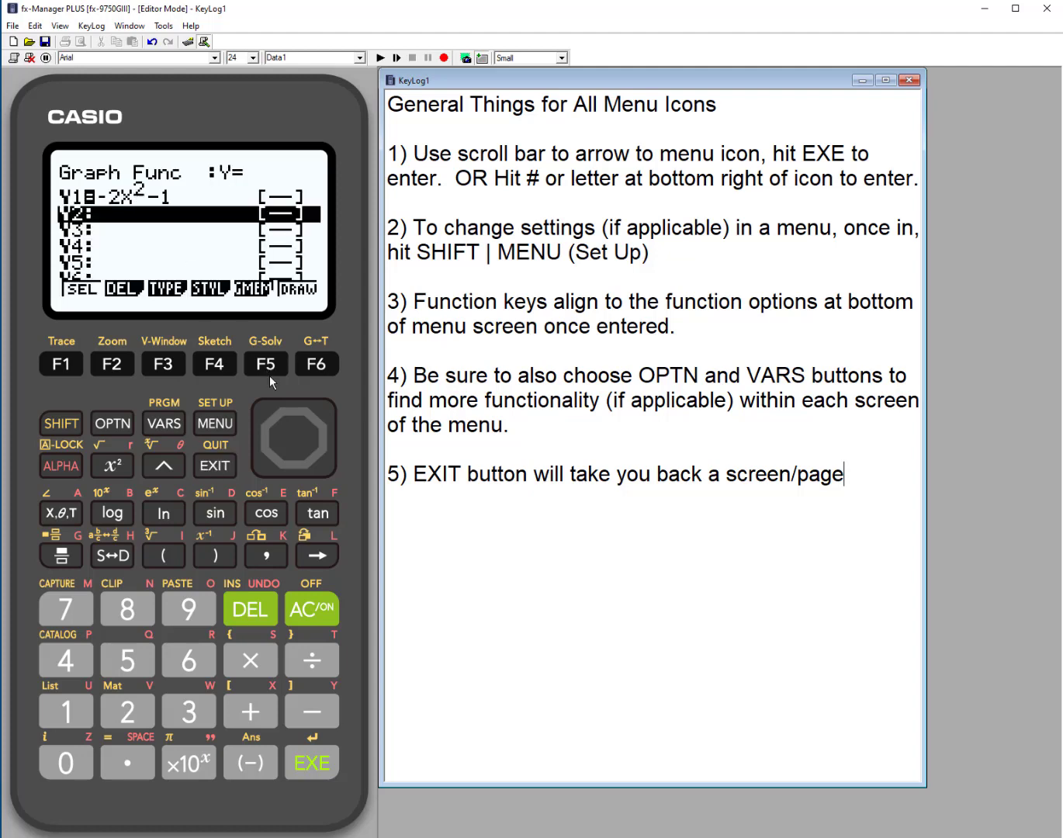
- Change the Y1 formula to -2X²+1 and redraw the graph
click(295, 413)
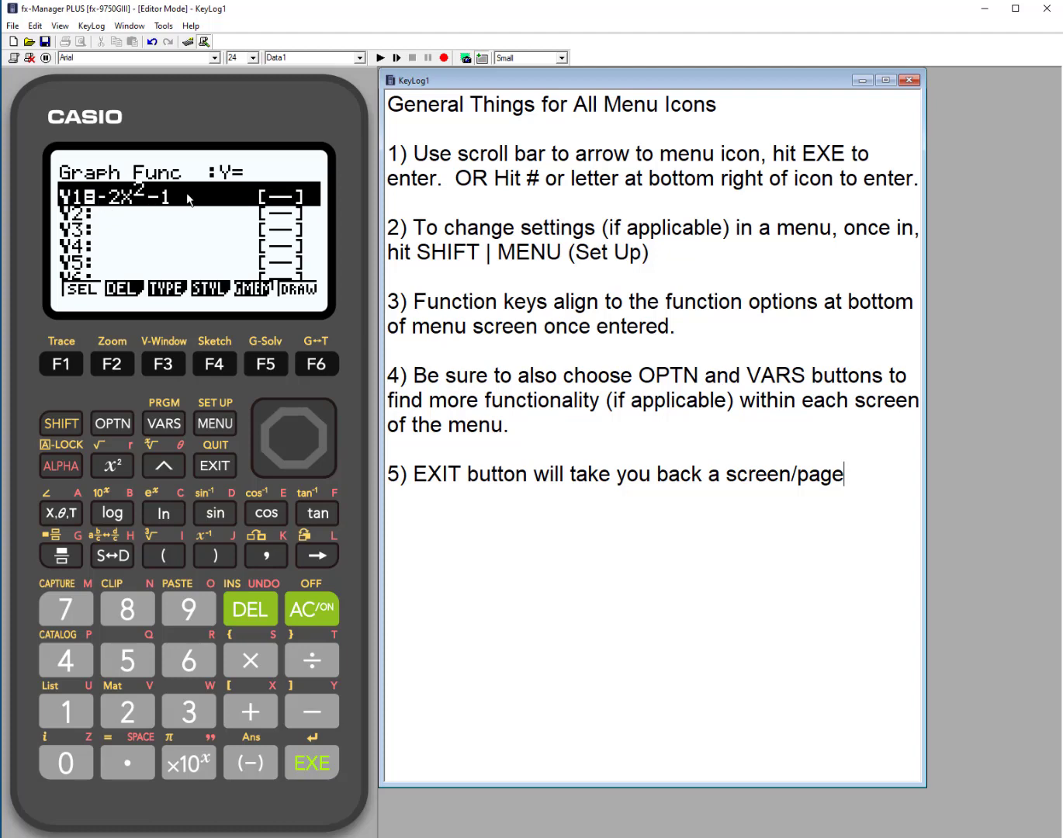
click(327, 444)
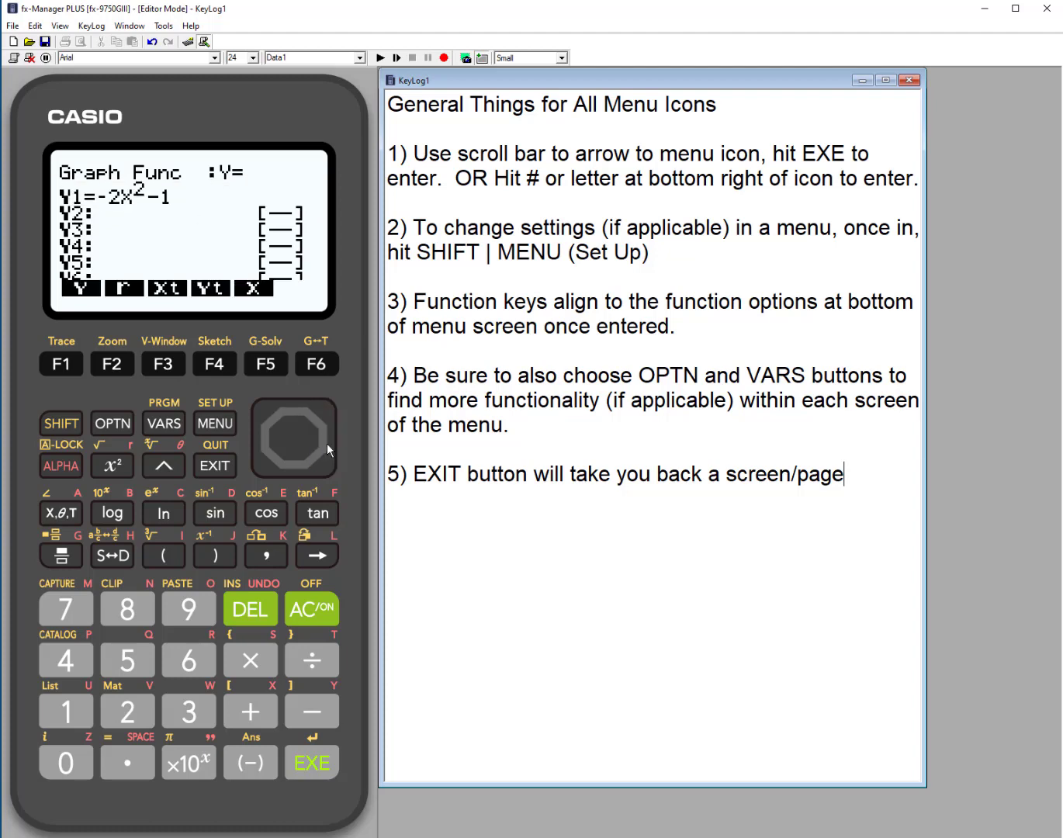
click(326, 448)
click(251, 613)
click(127, 712)
click(324, 451)
click(250, 613)
click(252, 715)
click(251, 713)
click(324, 766)
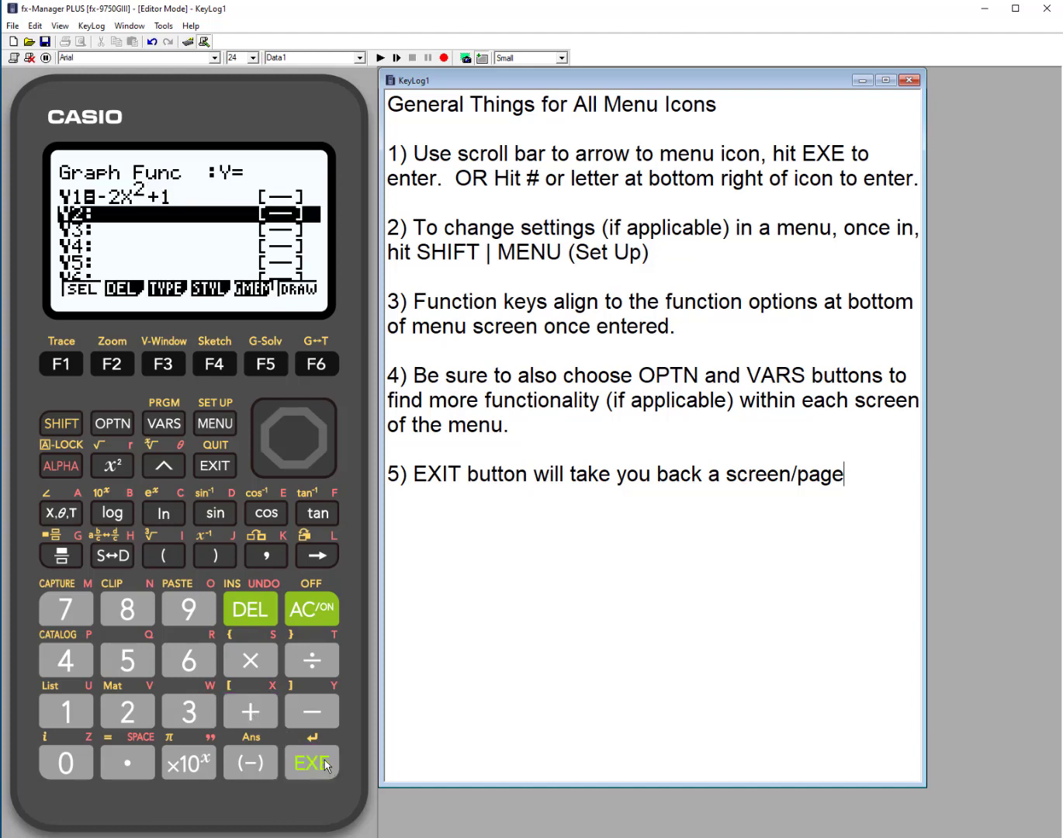
click(325, 370)
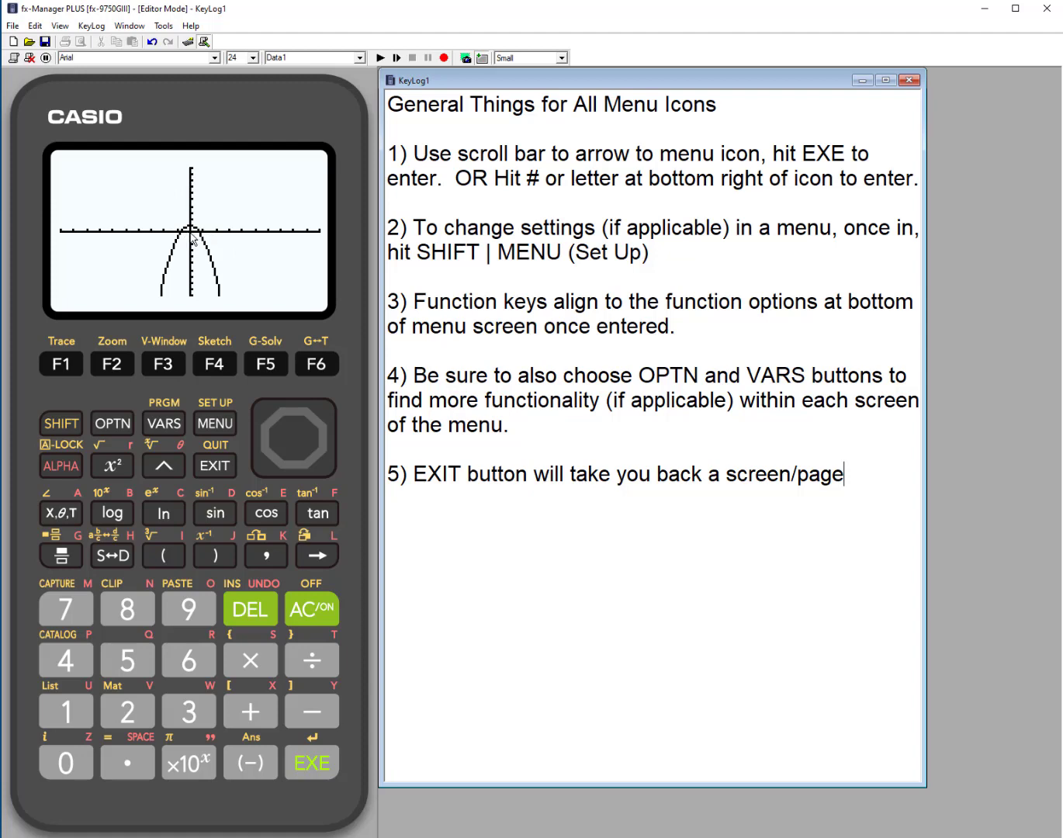
- Find both roots of the parabola with G-Solv, and go back to the first root
click(78, 425)
click(266, 364)
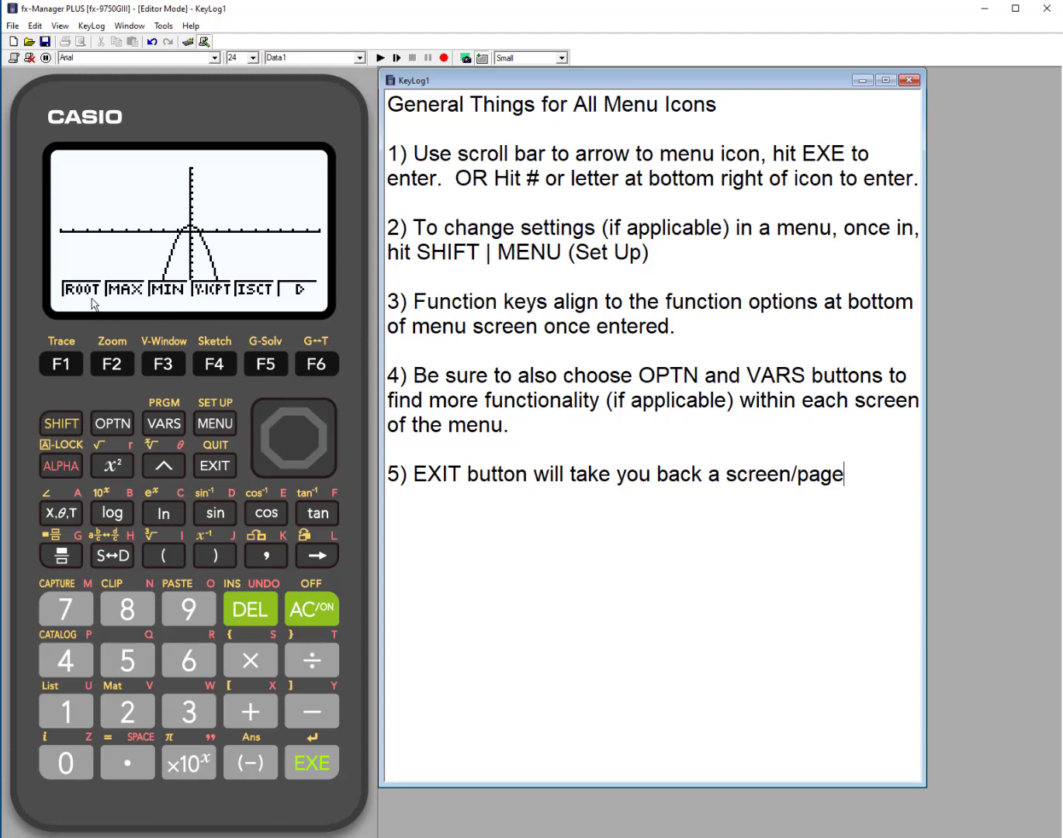
click(65, 367)
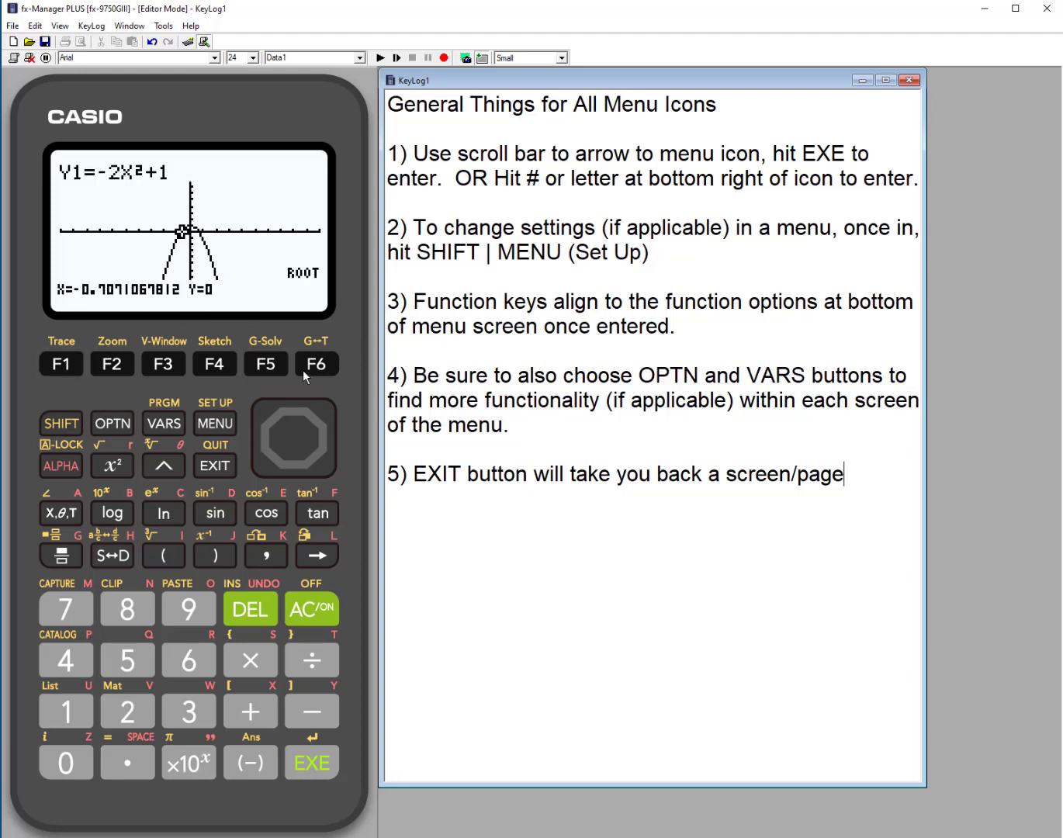
click(325, 436)
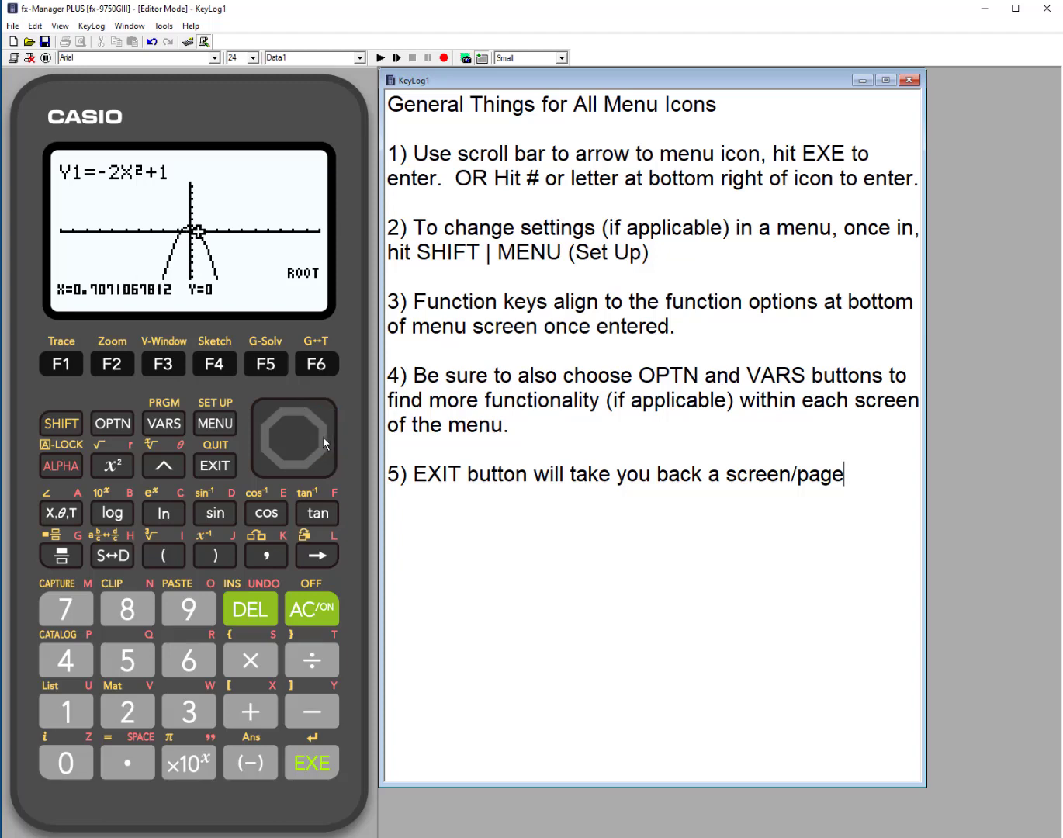
click(328, 762)
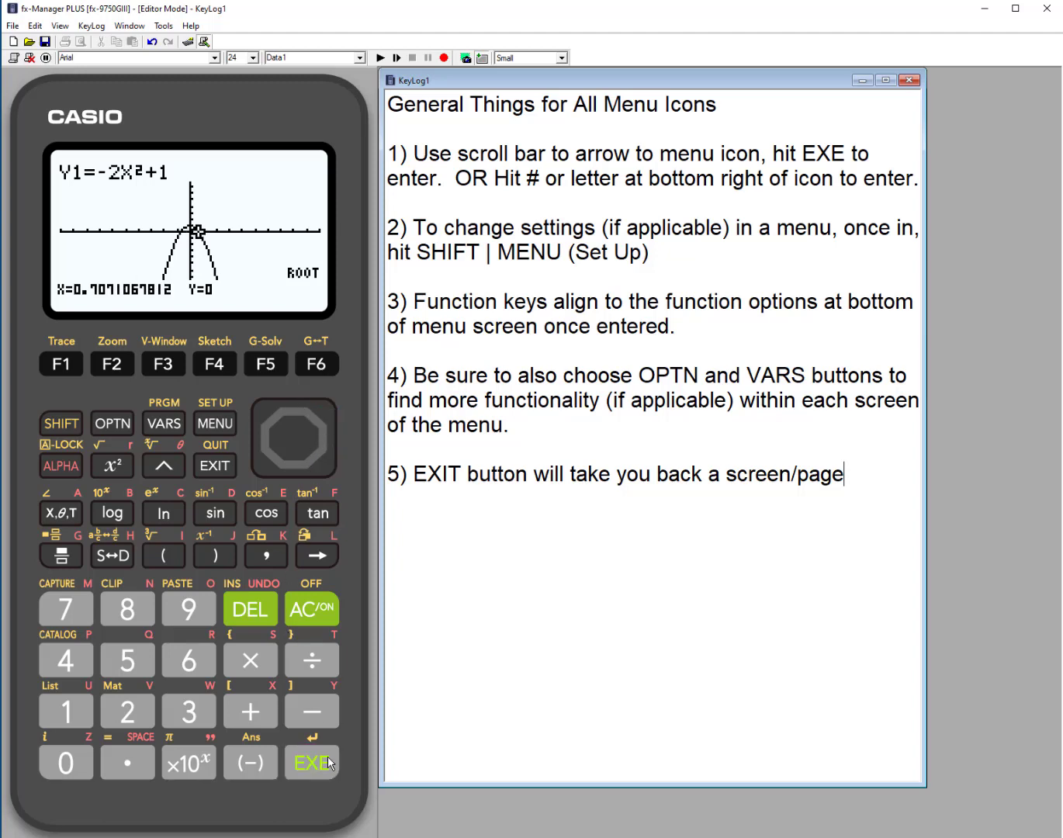
click(265, 441)
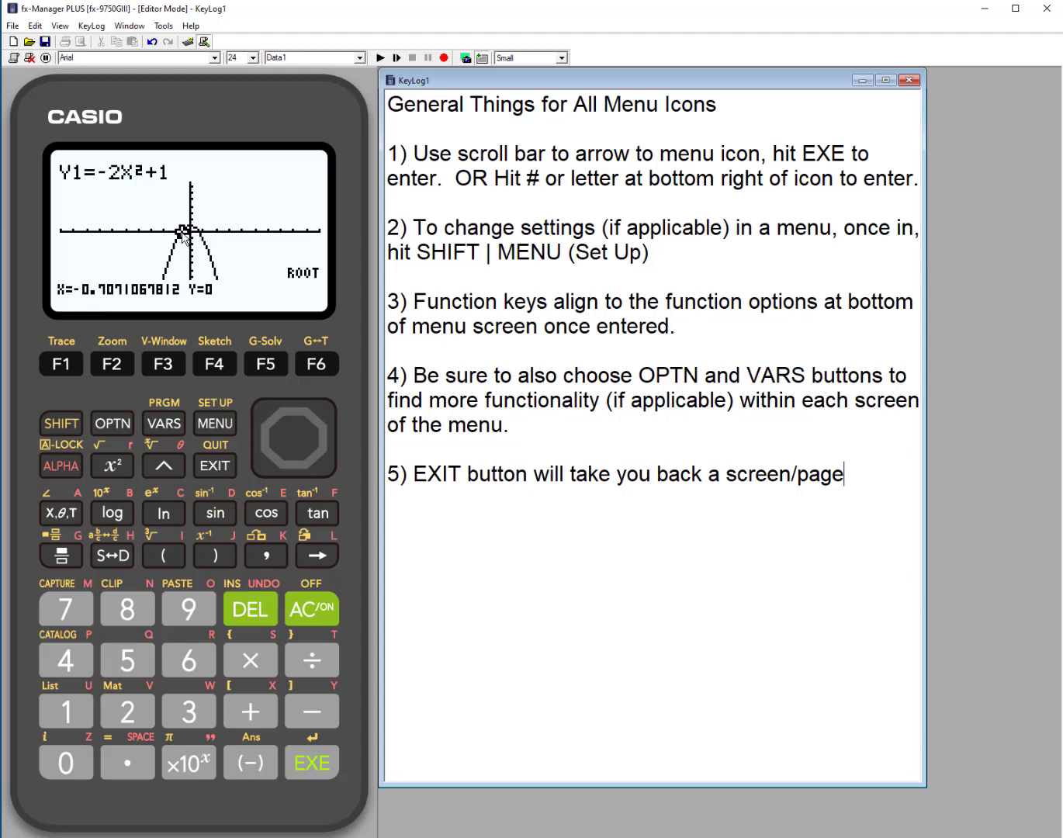
- Find the maximum point of the parabola with G-Solv
click(63, 431)
click(277, 368)
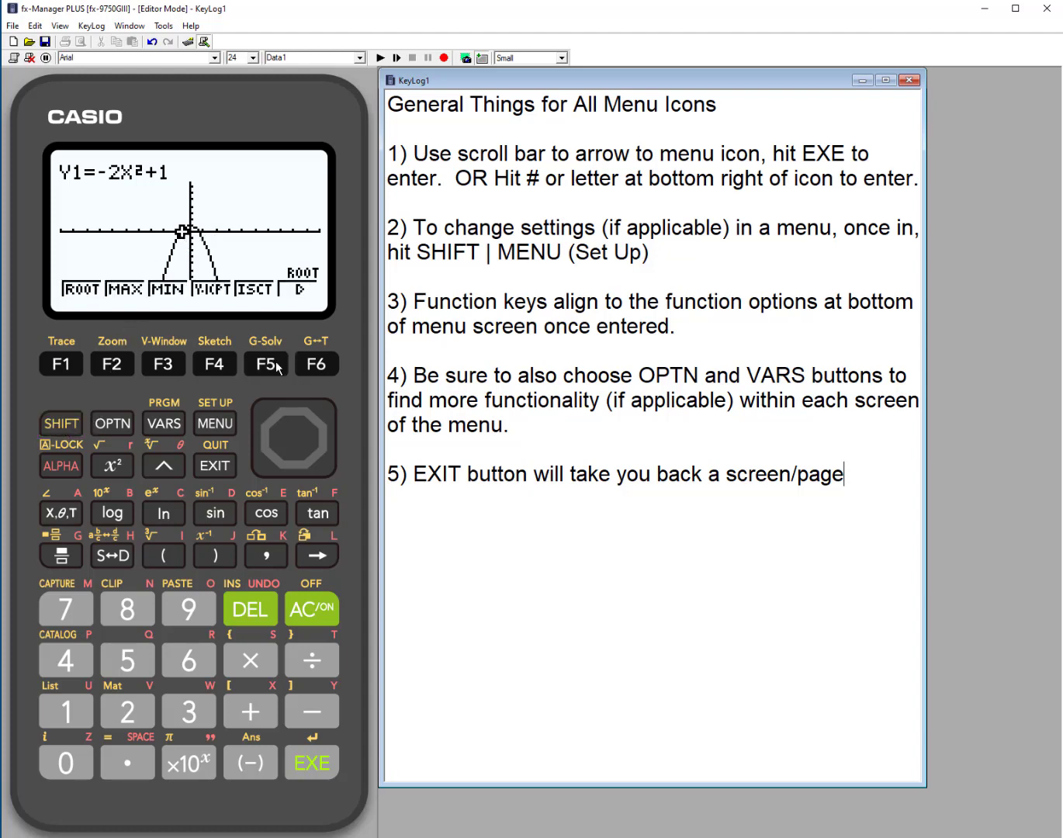
click(112, 364)
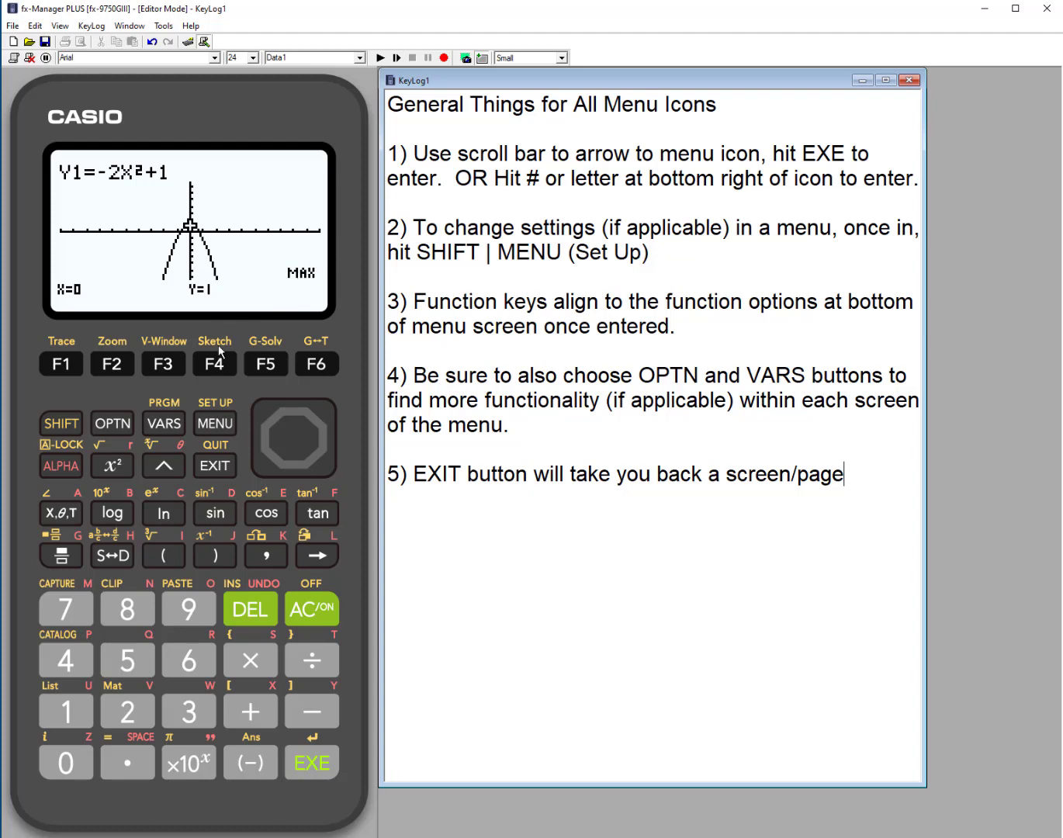
- Try to find the minimum point of the parabola with G-Solv, and return to the plain graph
click(75, 425)
click(261, 366)
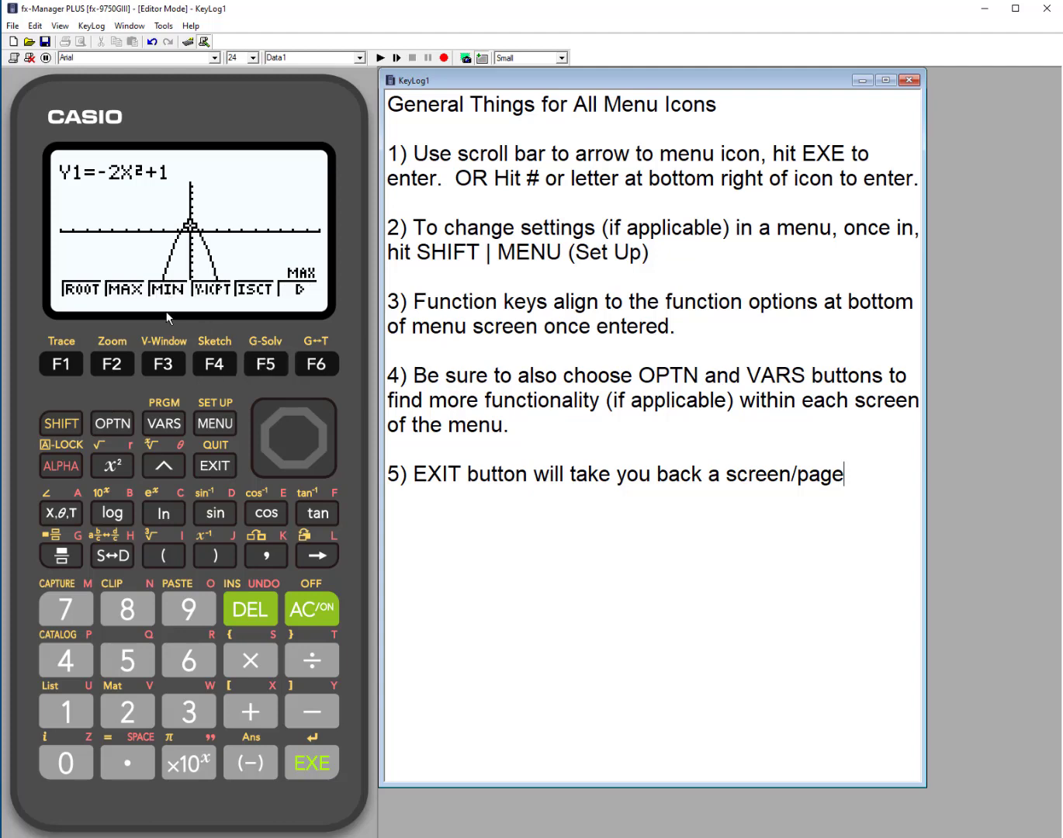
click(162, 366)
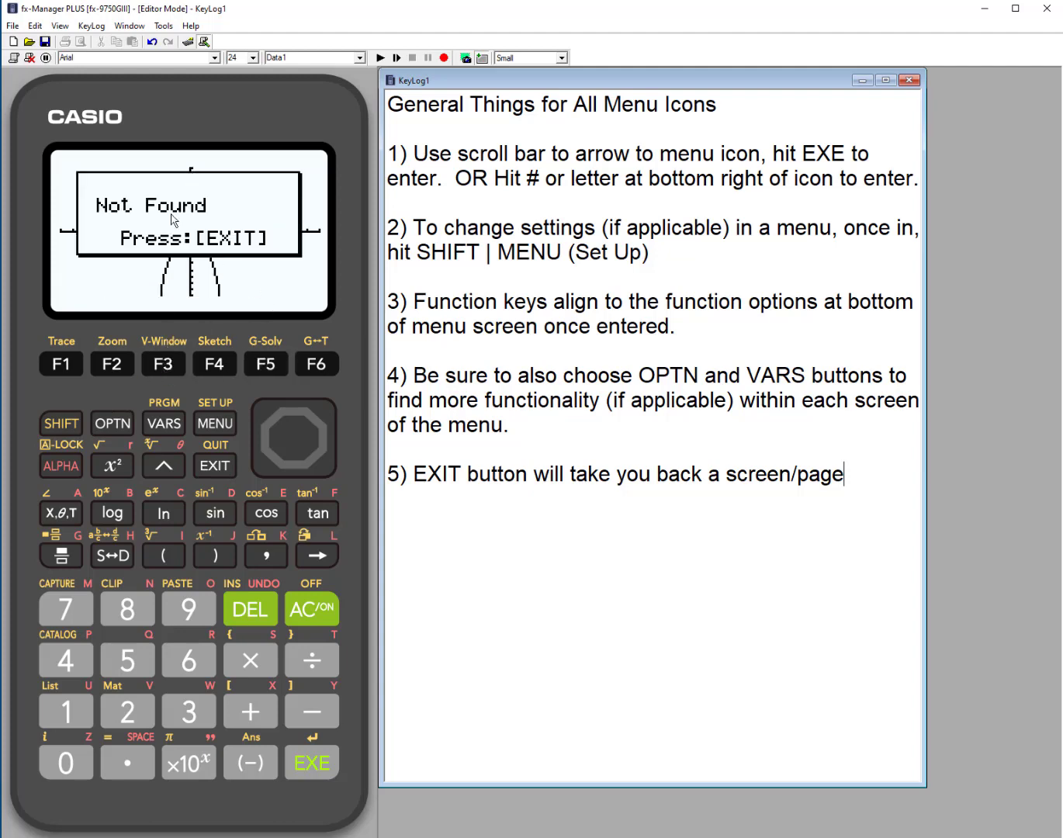
click(207, 472)
click(330, 366)
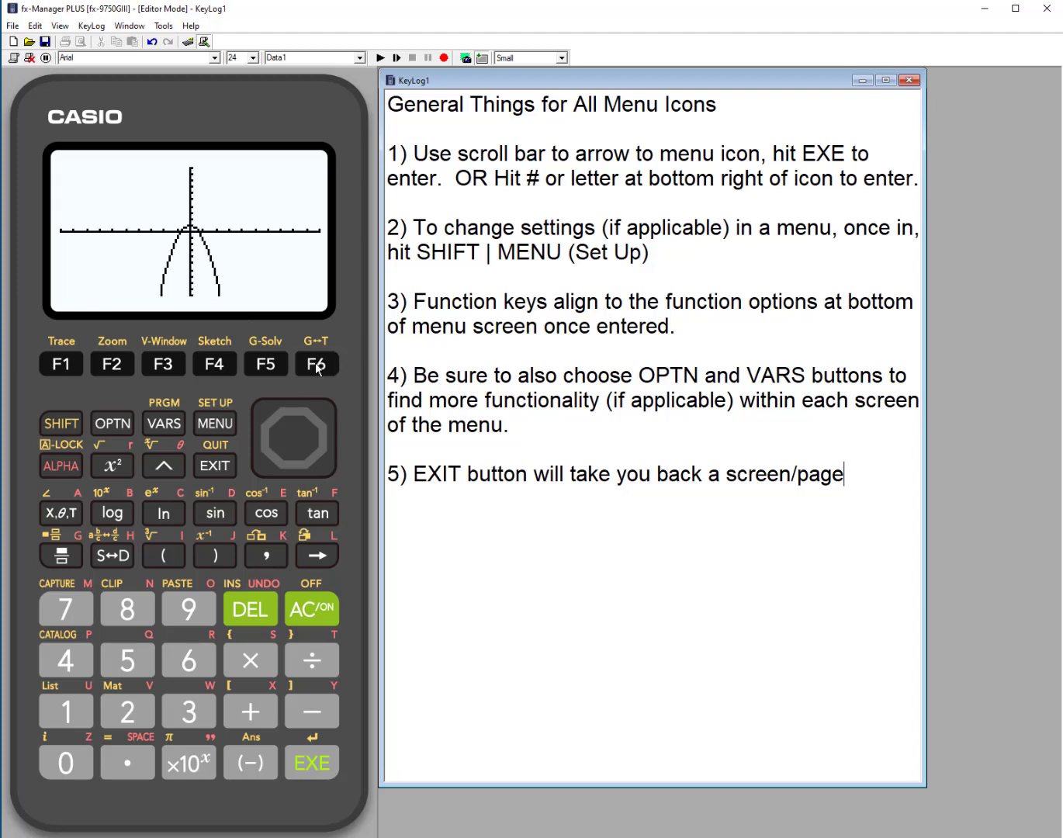
- View the first and second pages of G-Solv options for the parabola
click(65, 428)
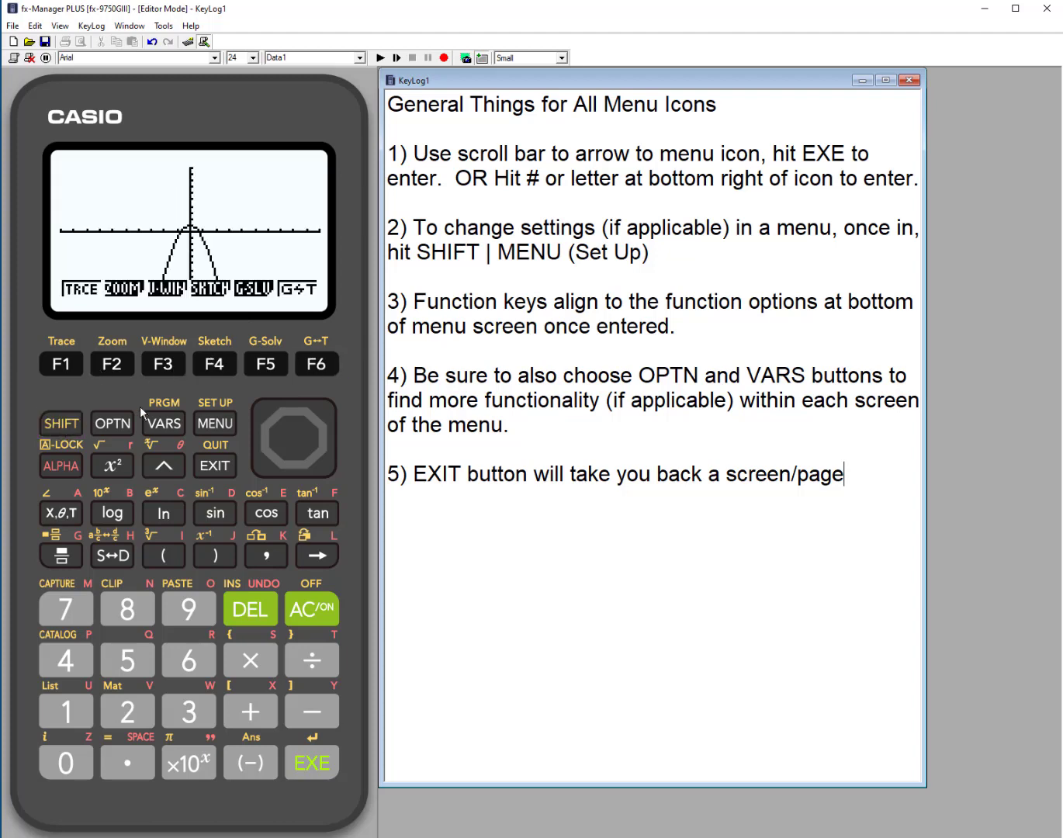
click(267, 363)
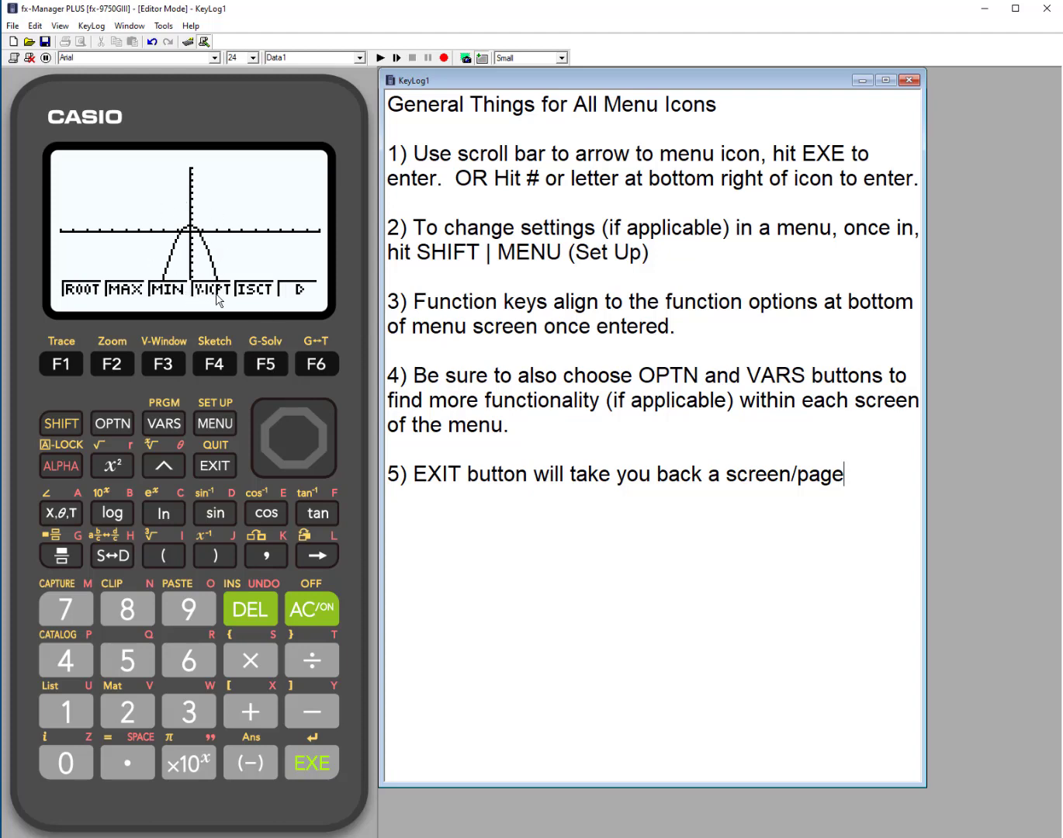
click(316, 365)
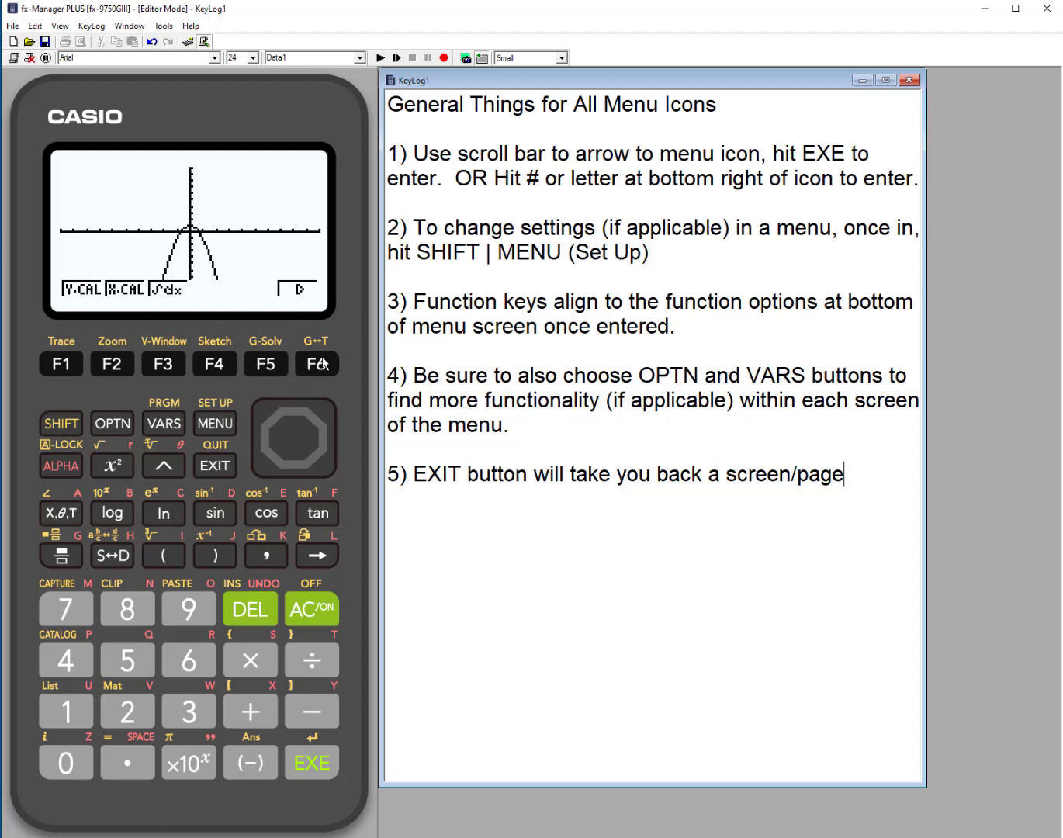
- Switch from the graph to the function list and back to the graph with G↔T
click(59, 422)
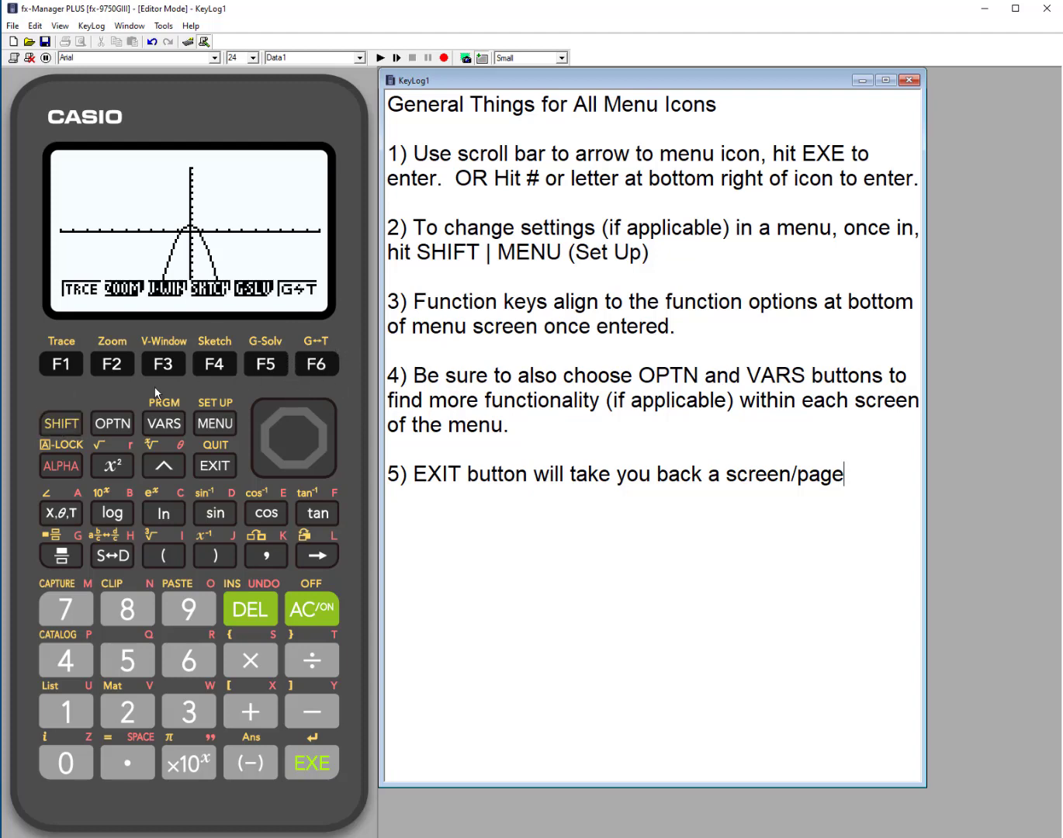
click(316, 364)
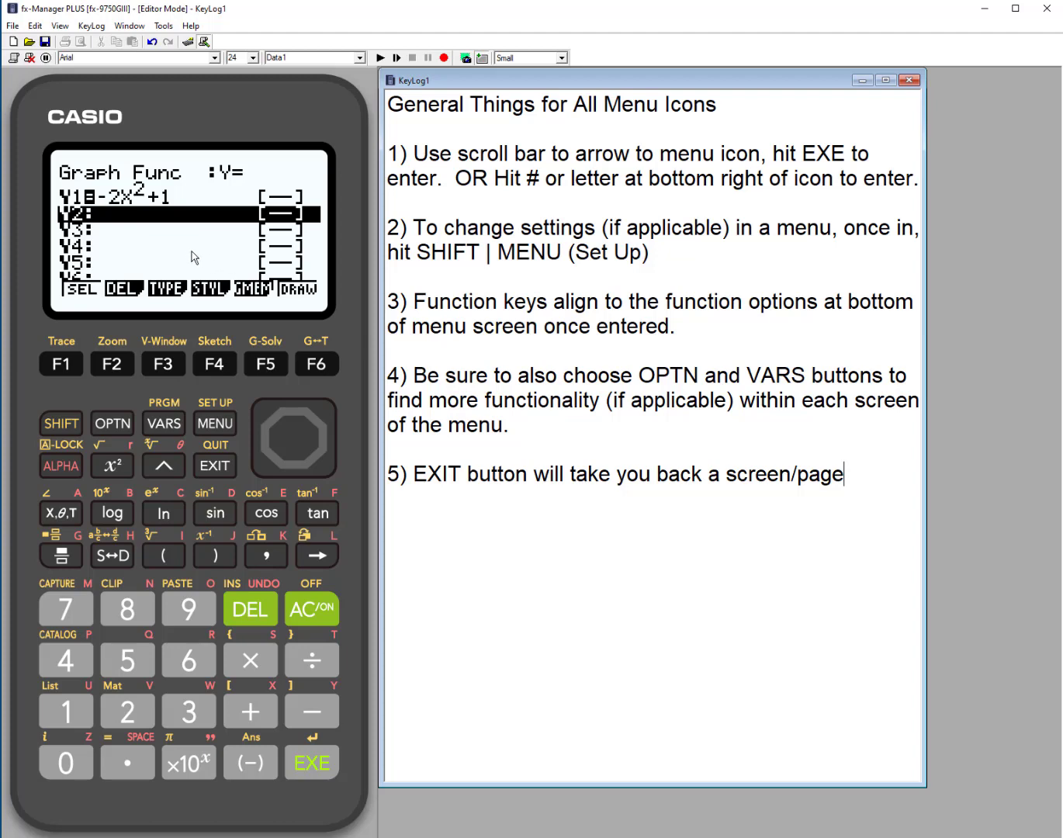
click(76, 428)
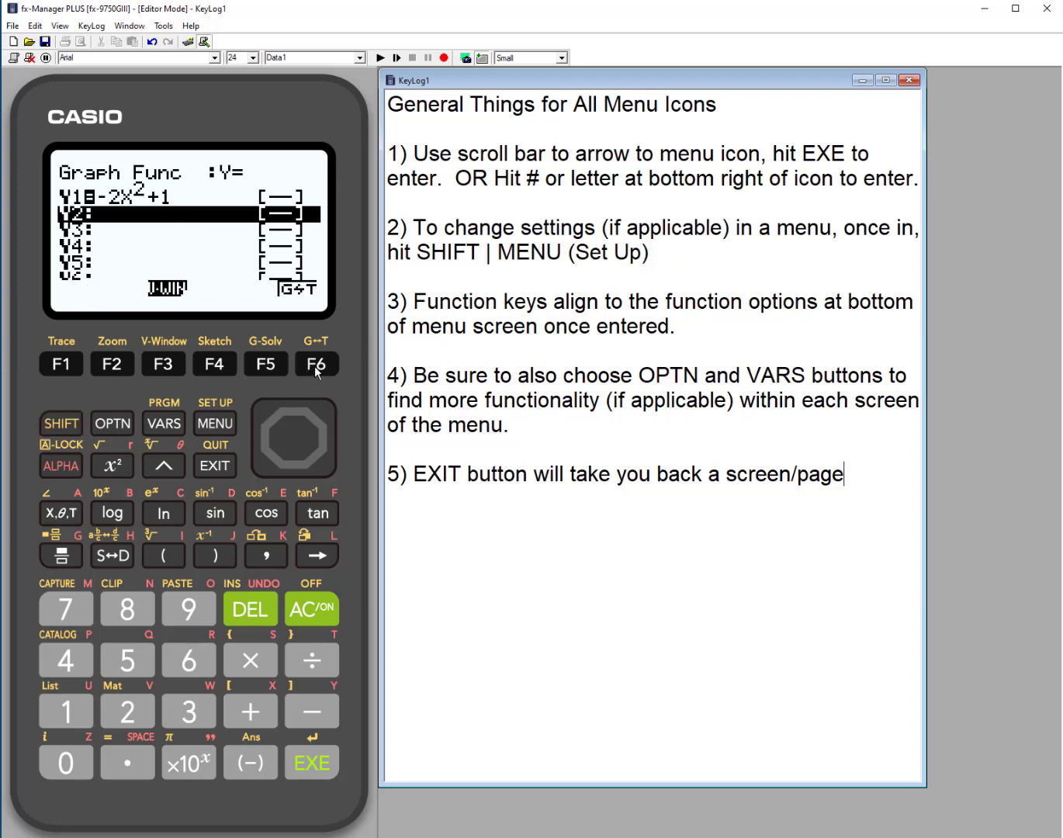
click(322, 364)
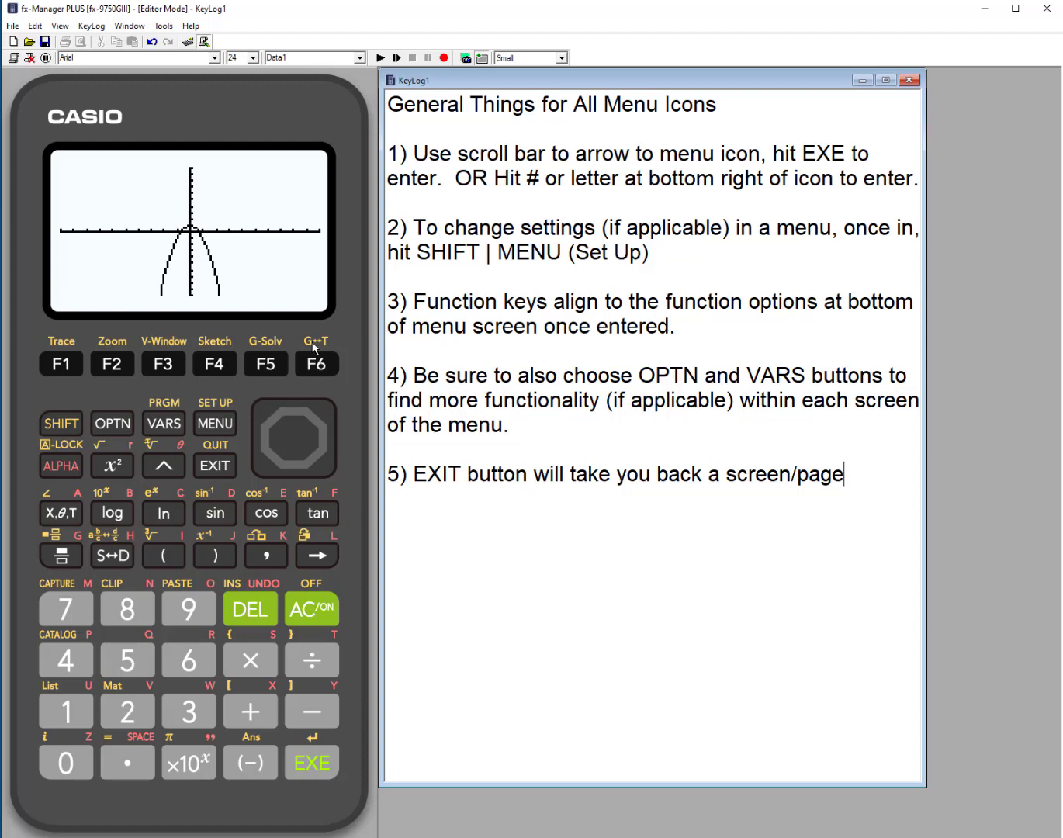
- Enter TABLE mode from the main menu and generate the value table for Y1
click(226, 422)
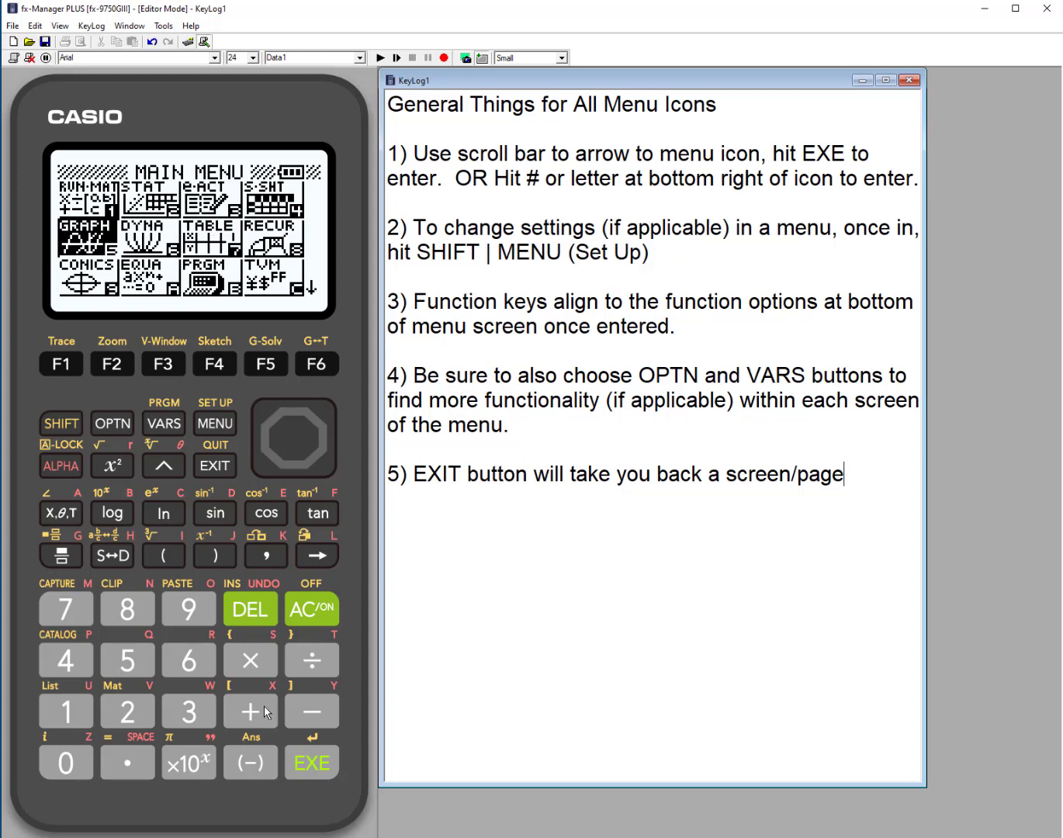
click(334, 453)
click(335, 453)
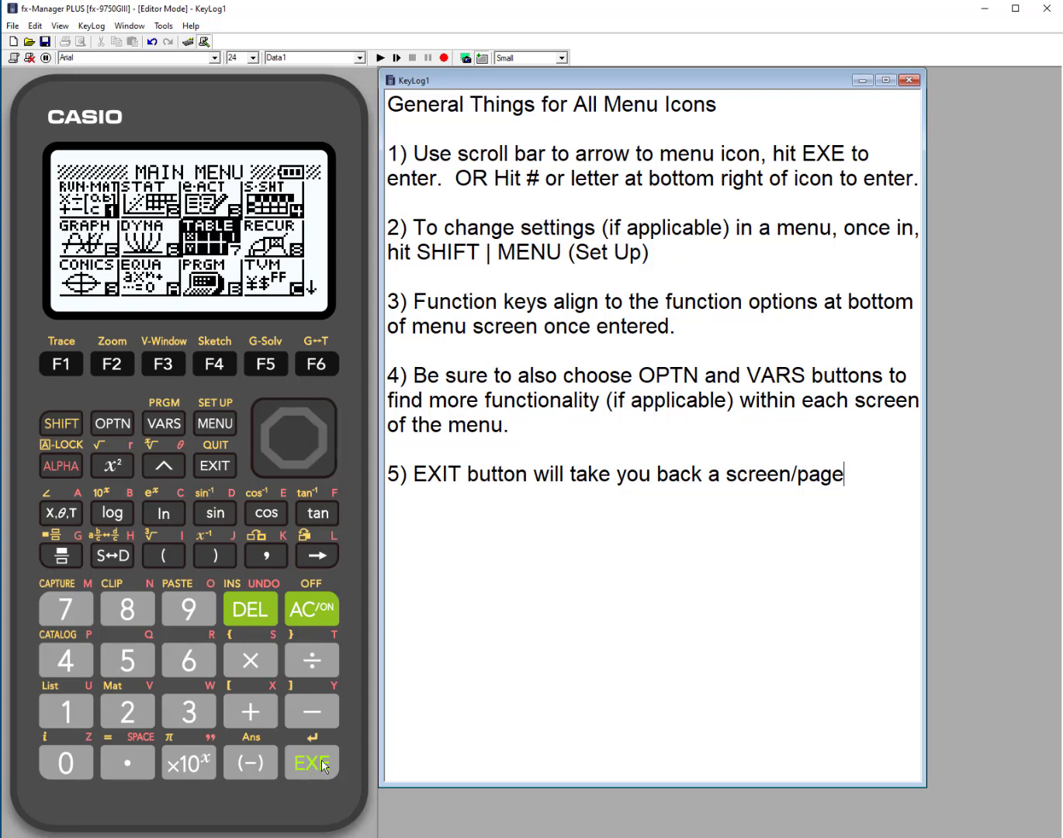
click(316, 767)
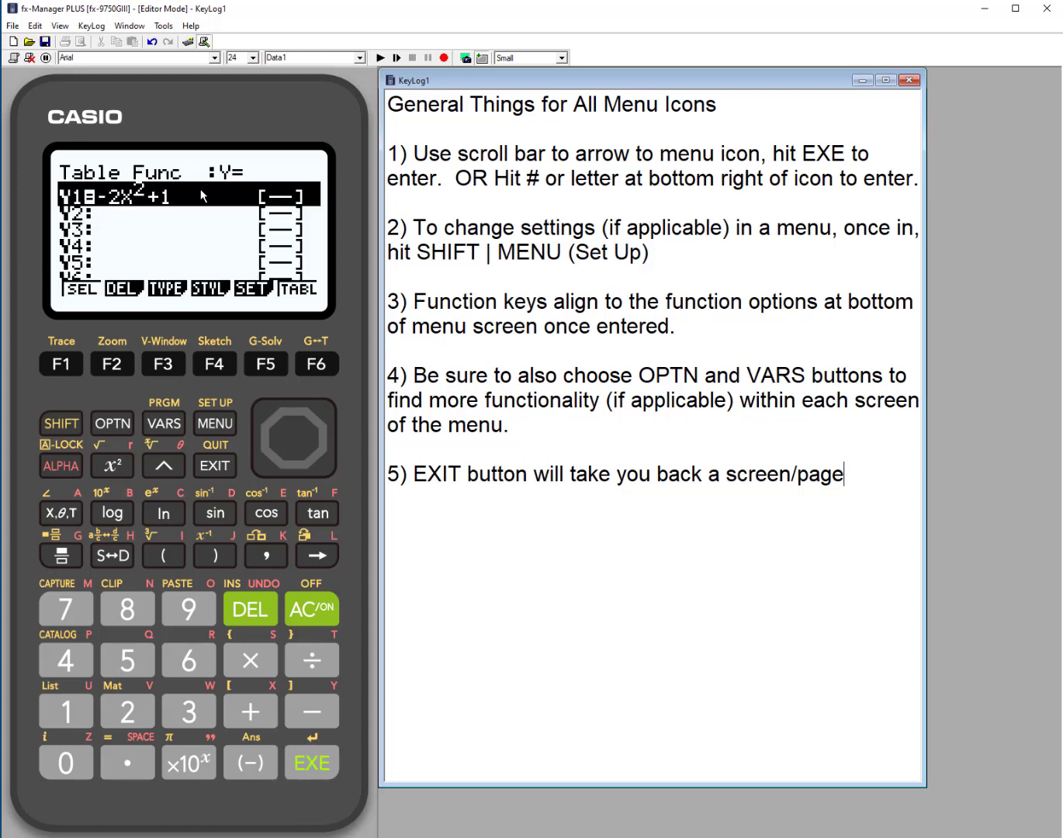
click(318, 368)
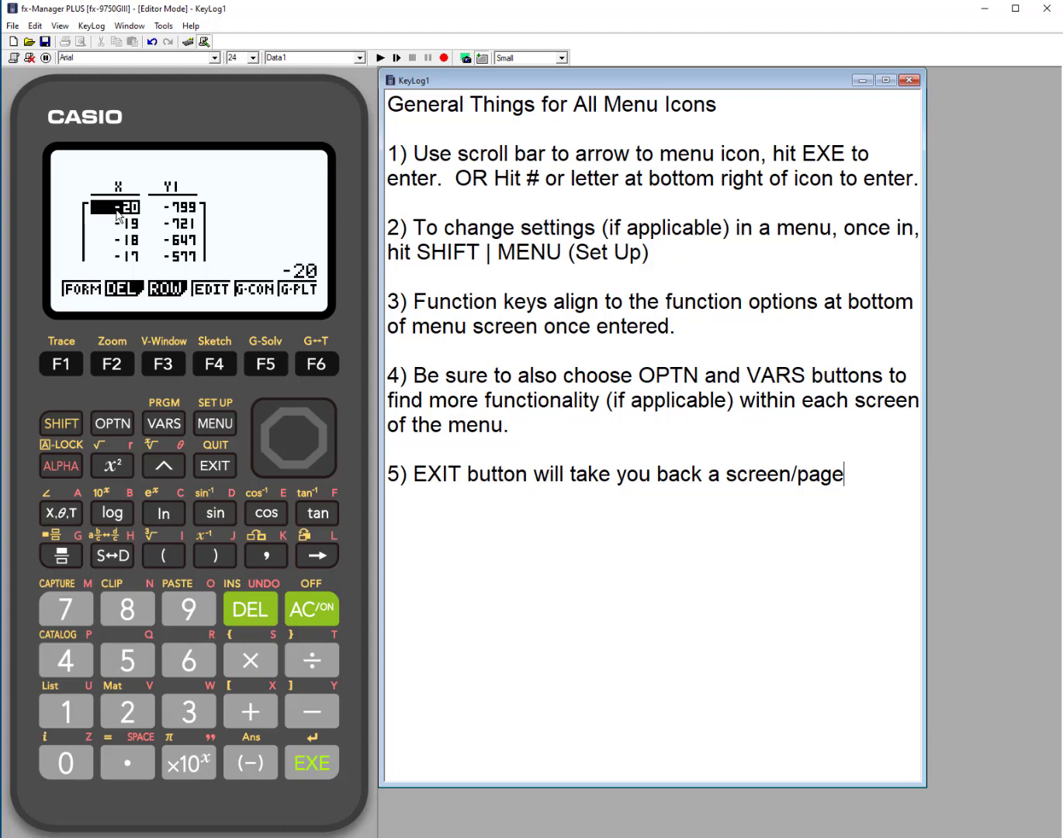
- Go down the X column of the table to the row for X = -5
click(292, 468)
click(291, 468)
click(292, 467)
click(291, 468)
click(291, 467)
click(291, 468)
click(291, 468)
click(291, 467)
click(292, 468)
click(292, 467)
click(292, 468)
click(292, 467)
click(292, 468)
click(292, 467)
click(292, 468)
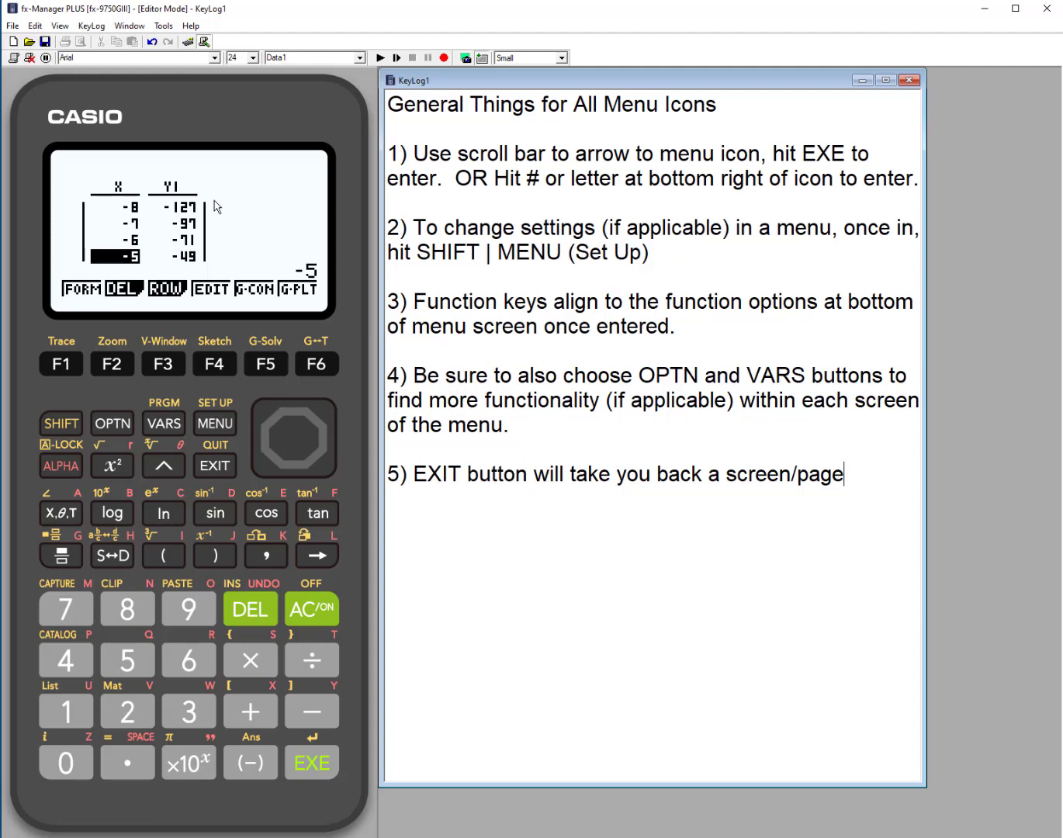
- Return to GRAPH mode and set the function type to X= for the second function line
click(208, 425)
click(129, 664)
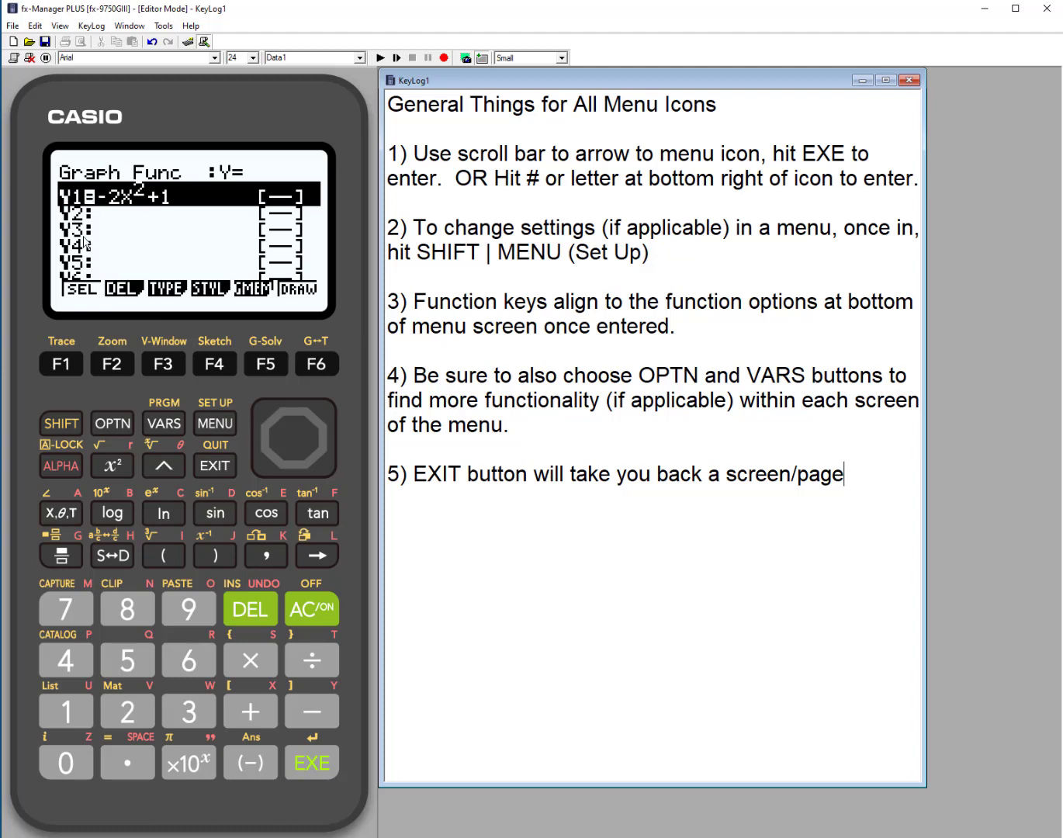
click(293, 470)
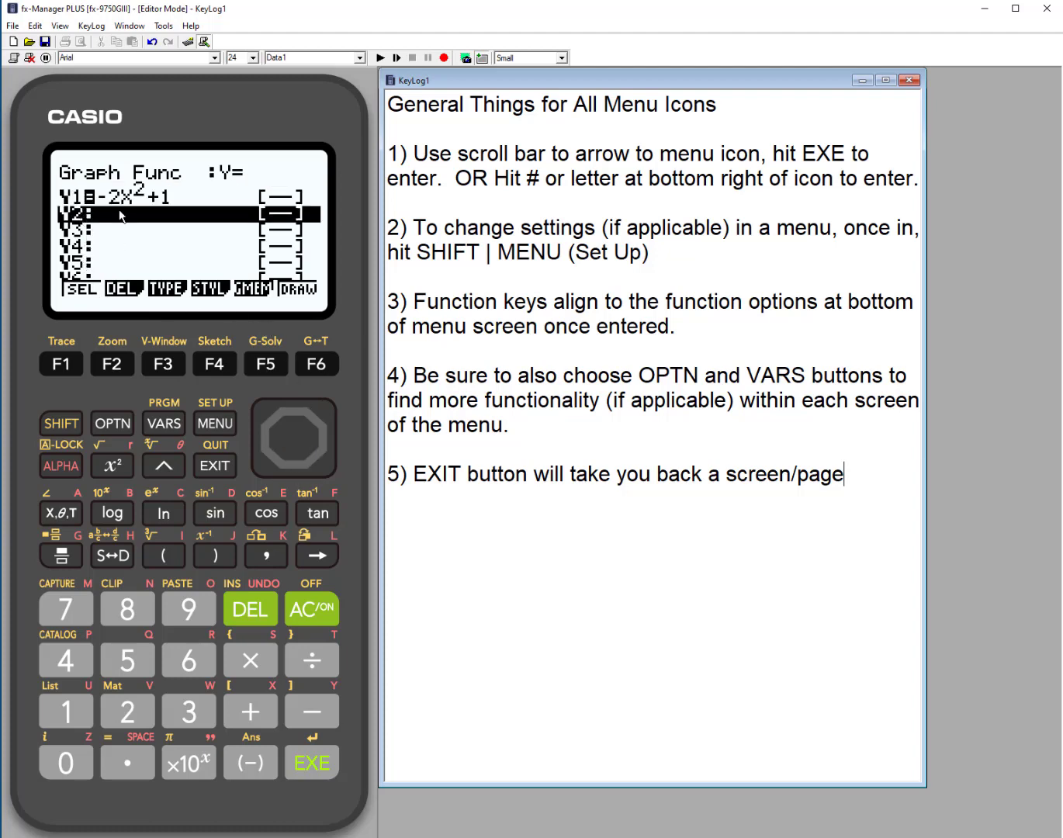
click(163, 367)
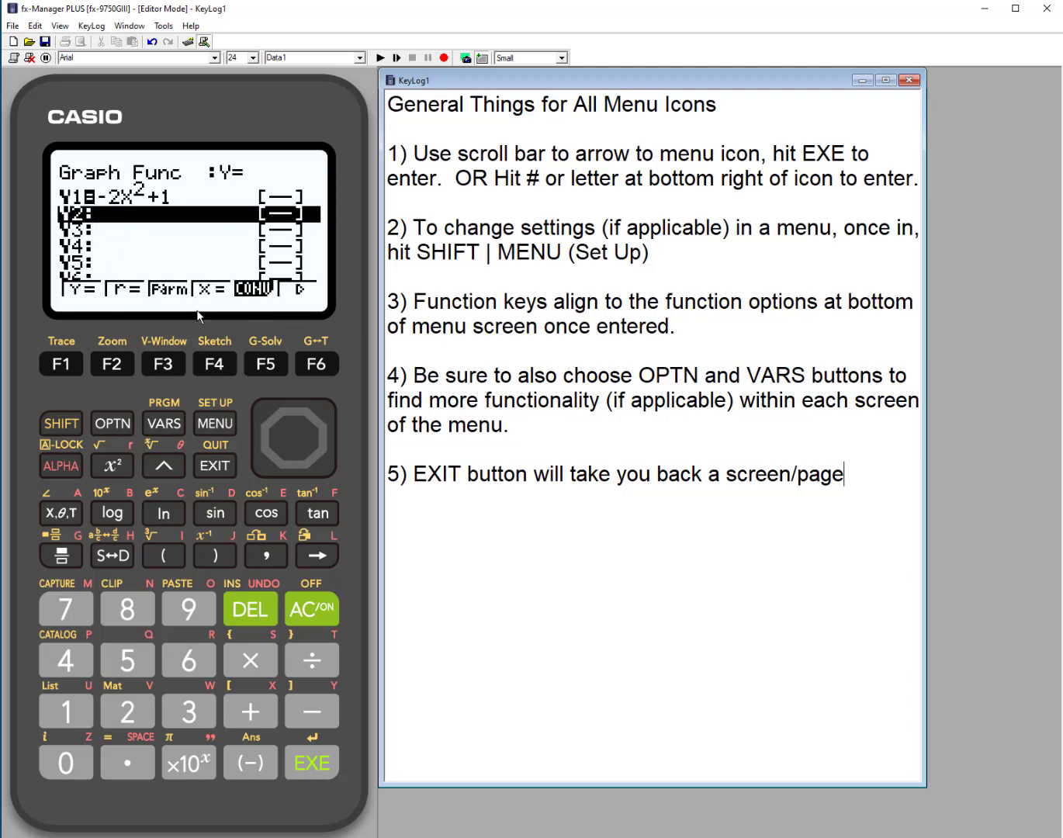
click(216, 369)
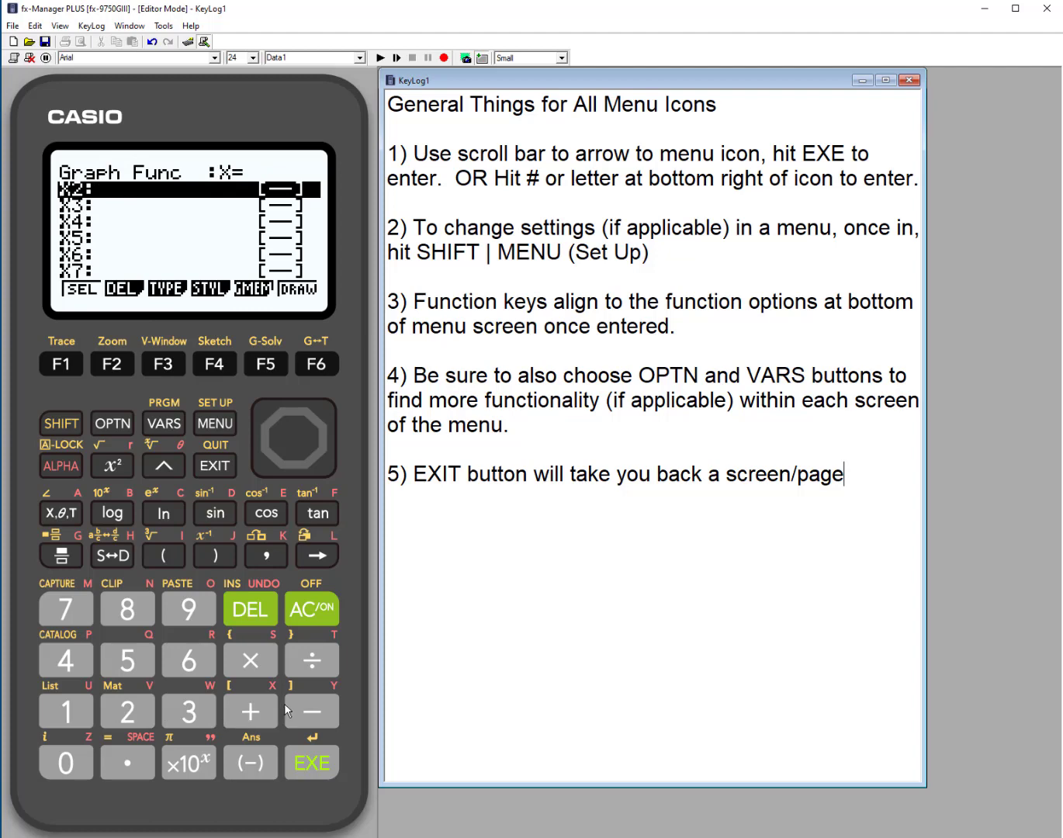
- Enter X2=-2, draw it together with the parabola, and return to the function list
click(255, 768)
click(136, 717)
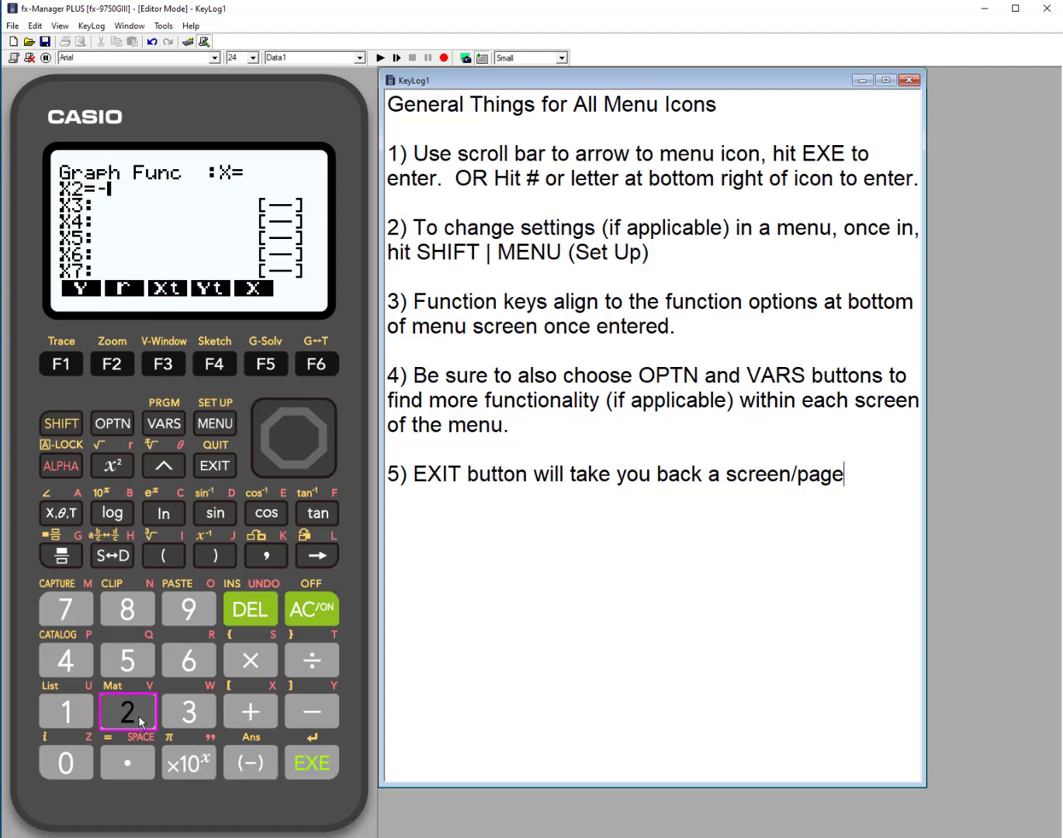
click(314, 768)
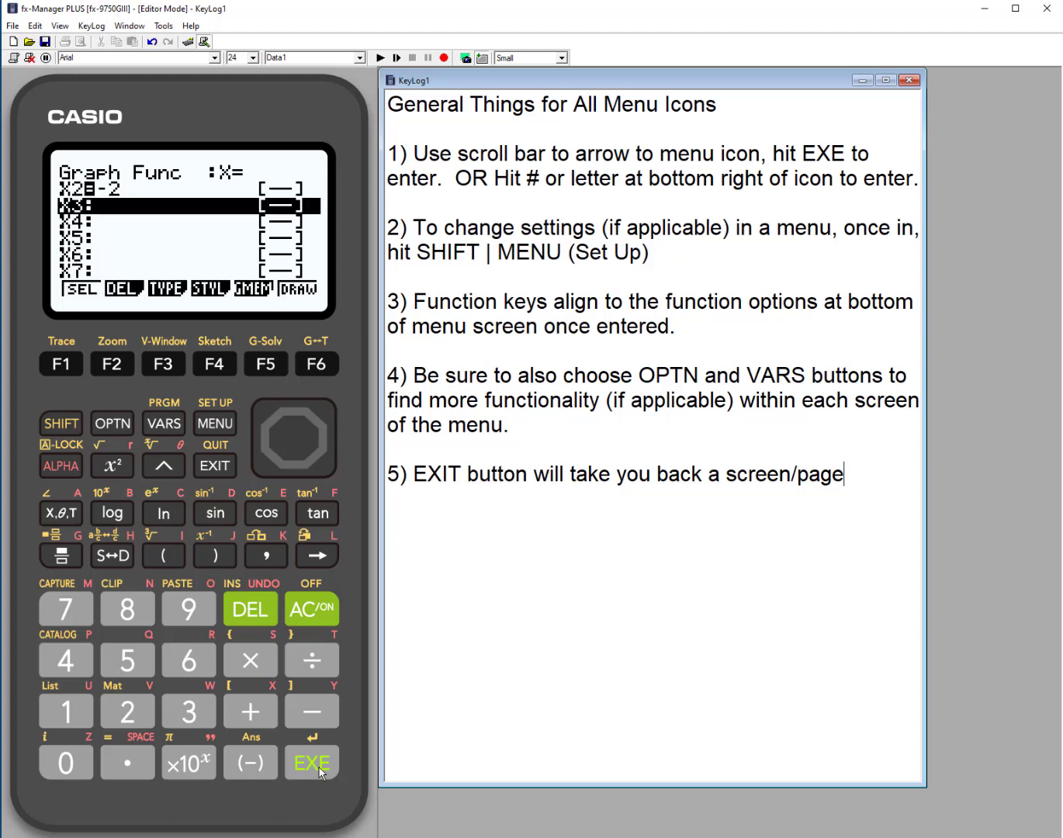
click(316, 371)
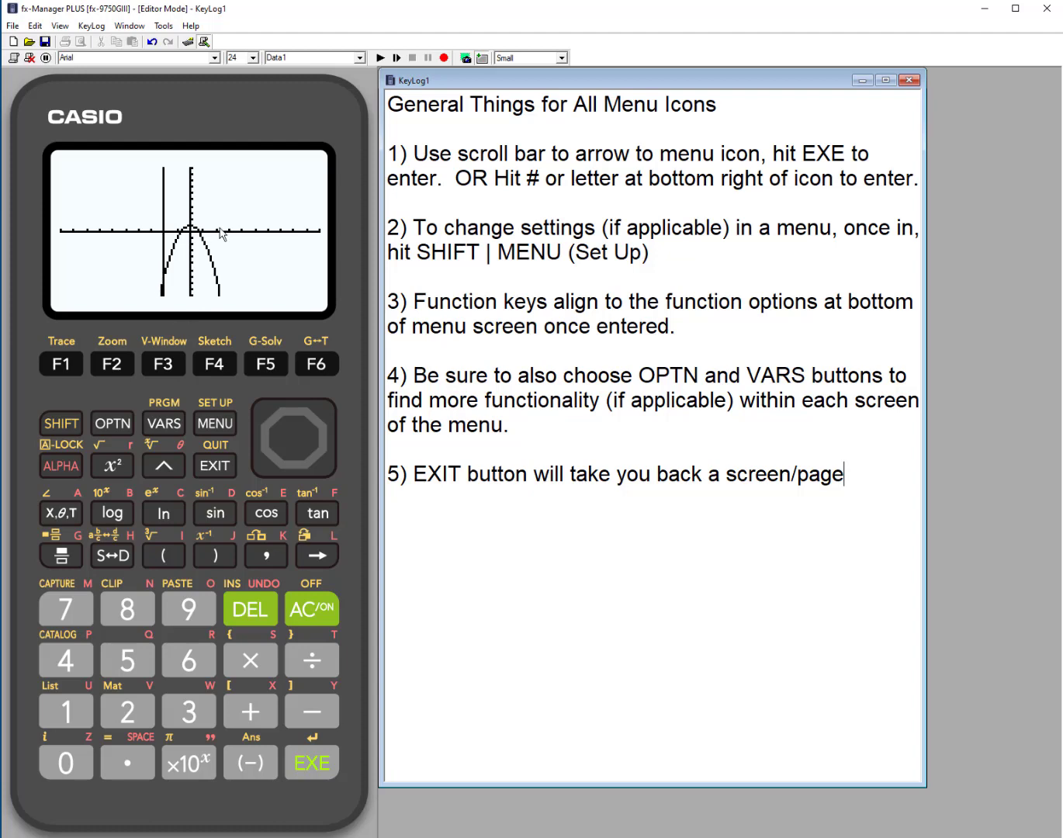
click(214, 468)
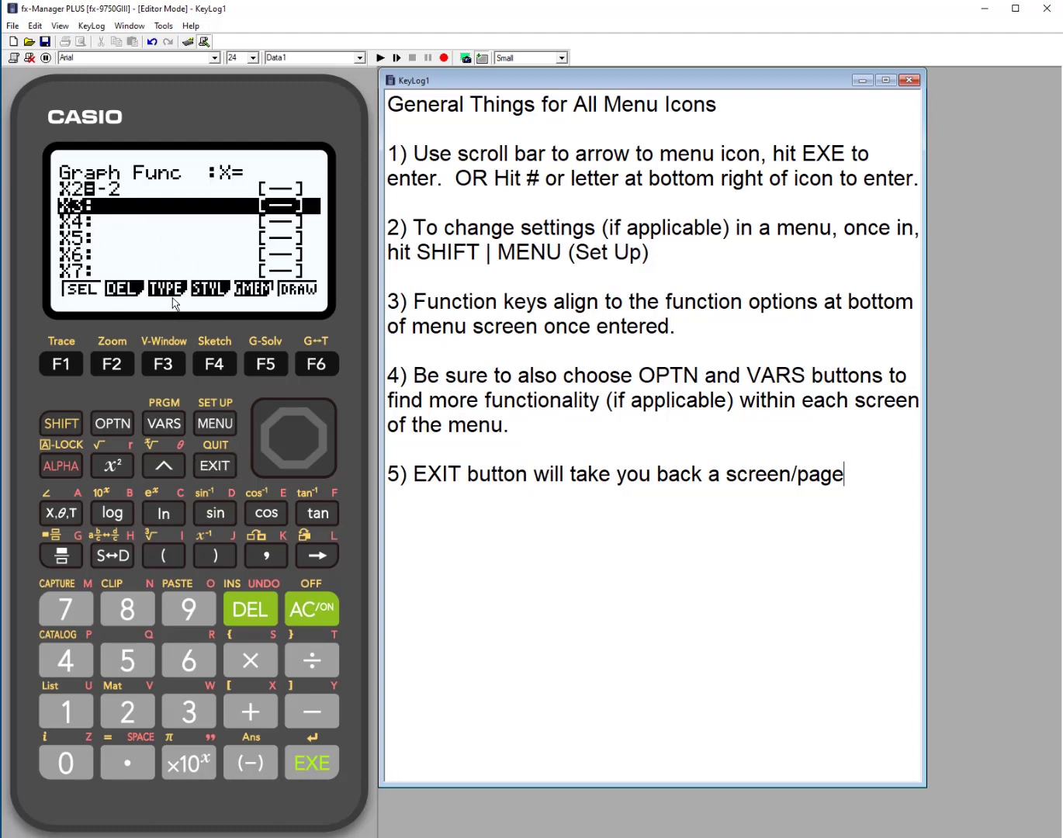
- Set the function type to Y<, review the existing formulas and select the empty Y3 line
click(164, 363)
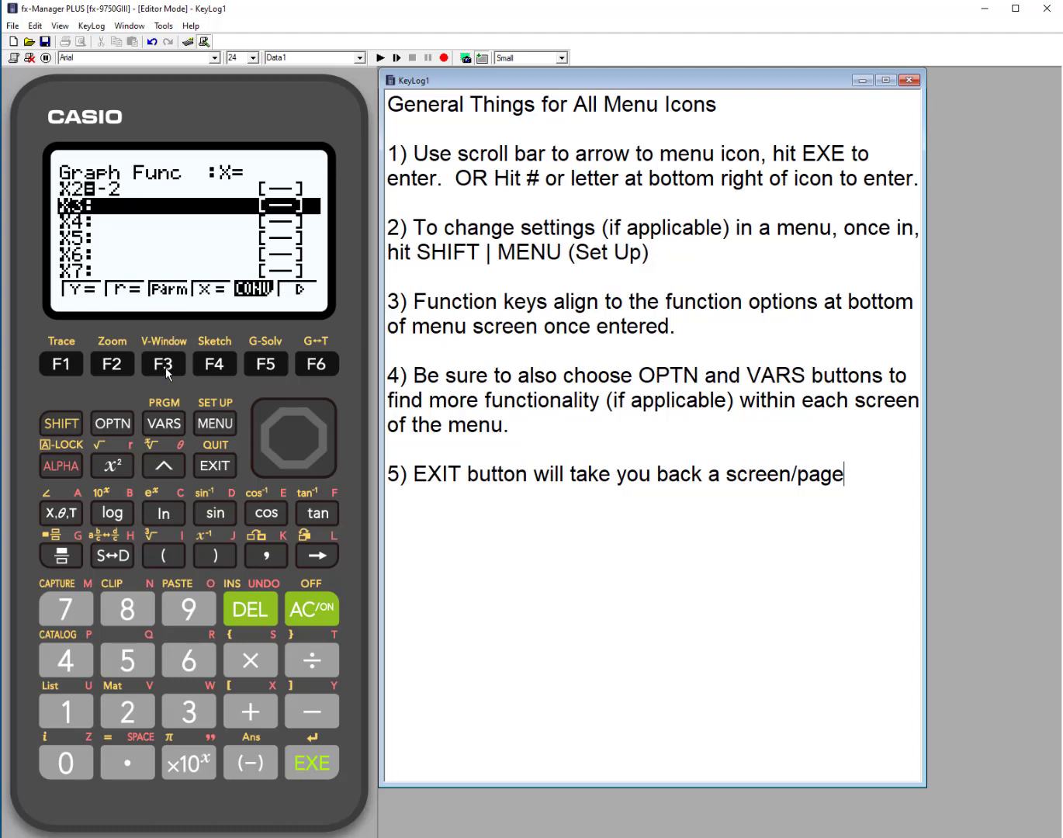
click(314, 367)
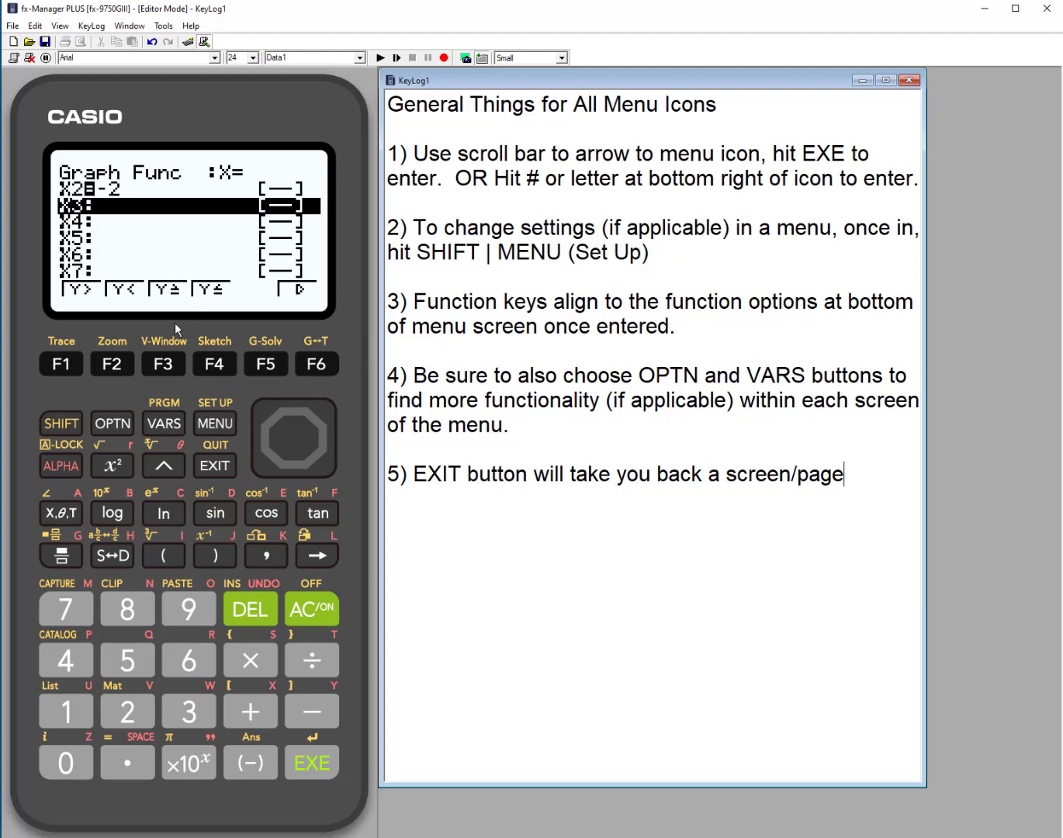
click(112, 364)
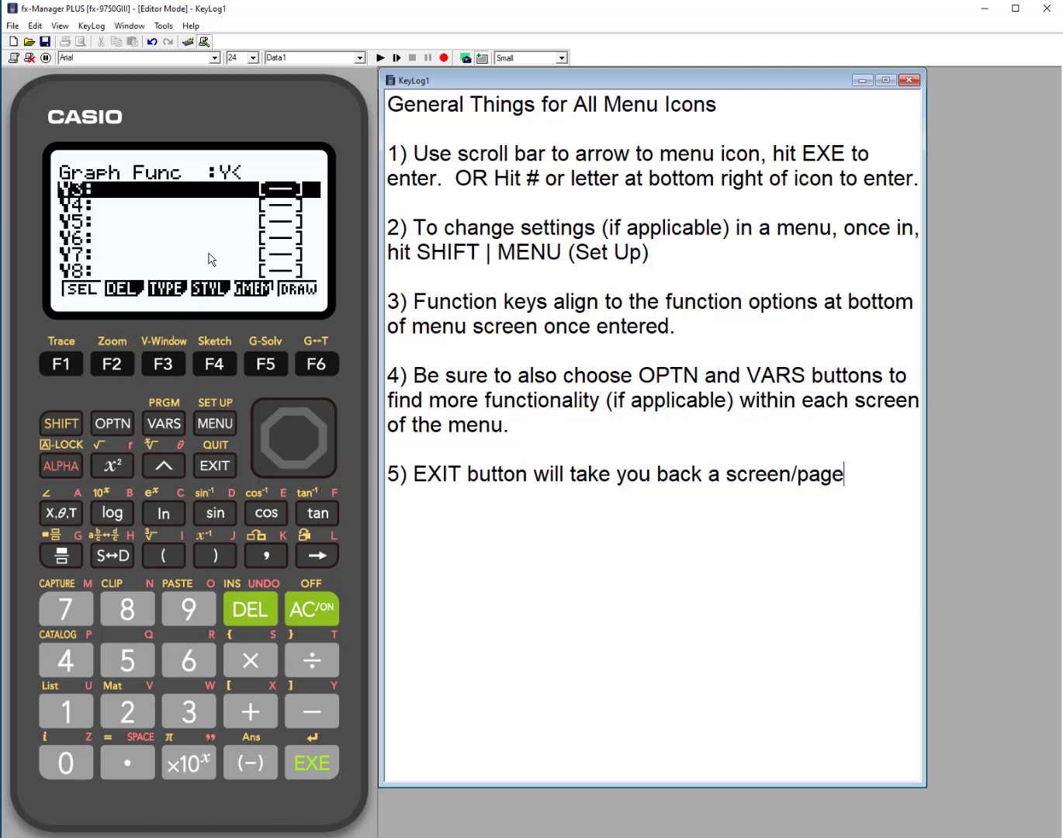
click(292, 404)
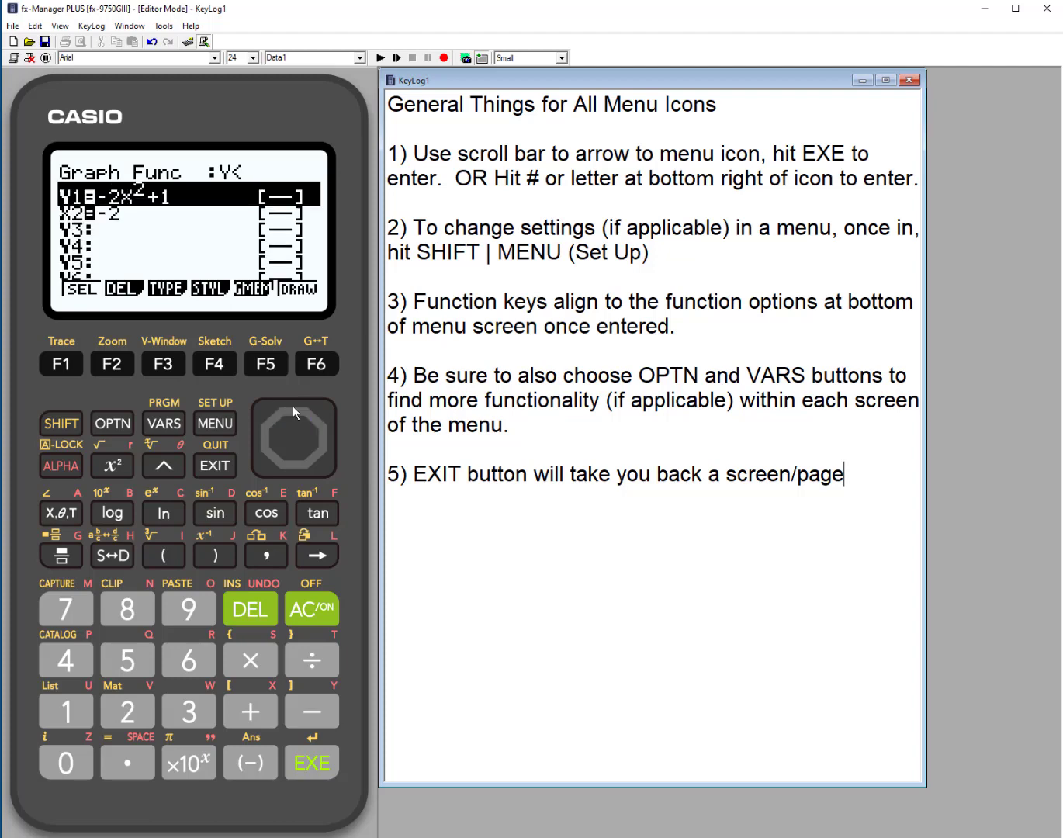
click(290, 464)
click(289, 464)
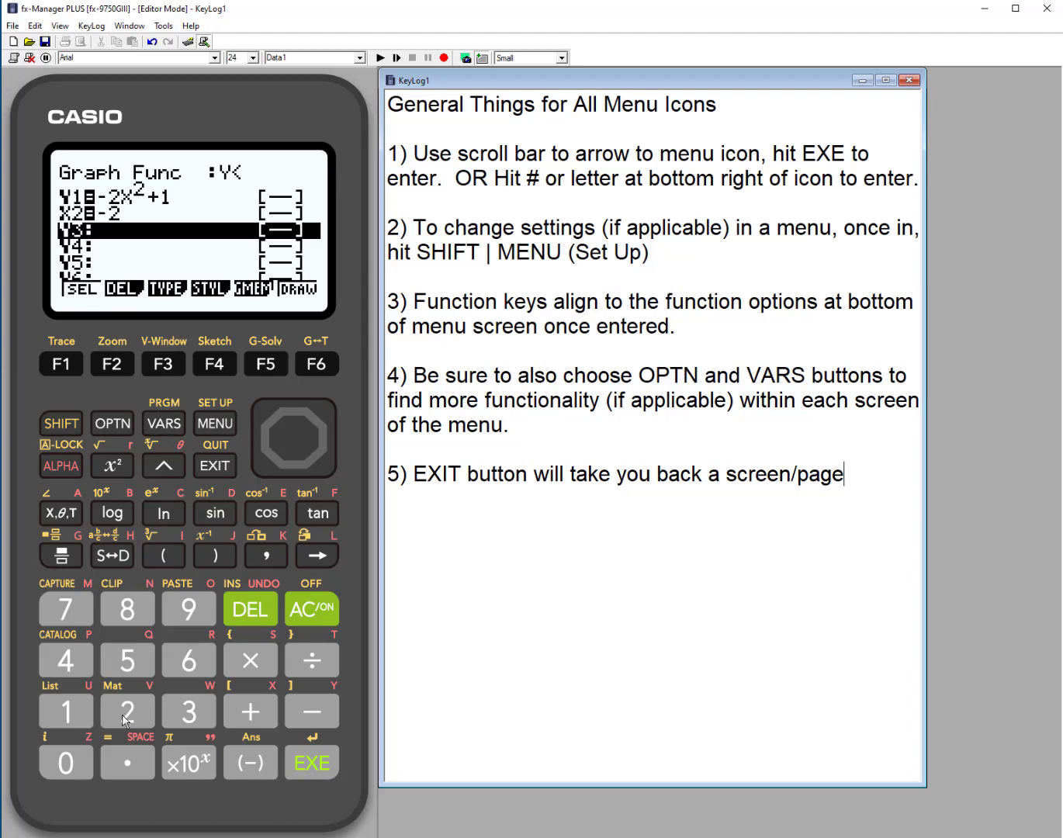
- Enter Y3<-3, draw all the graphs, and return to the function list
click(248, 762)
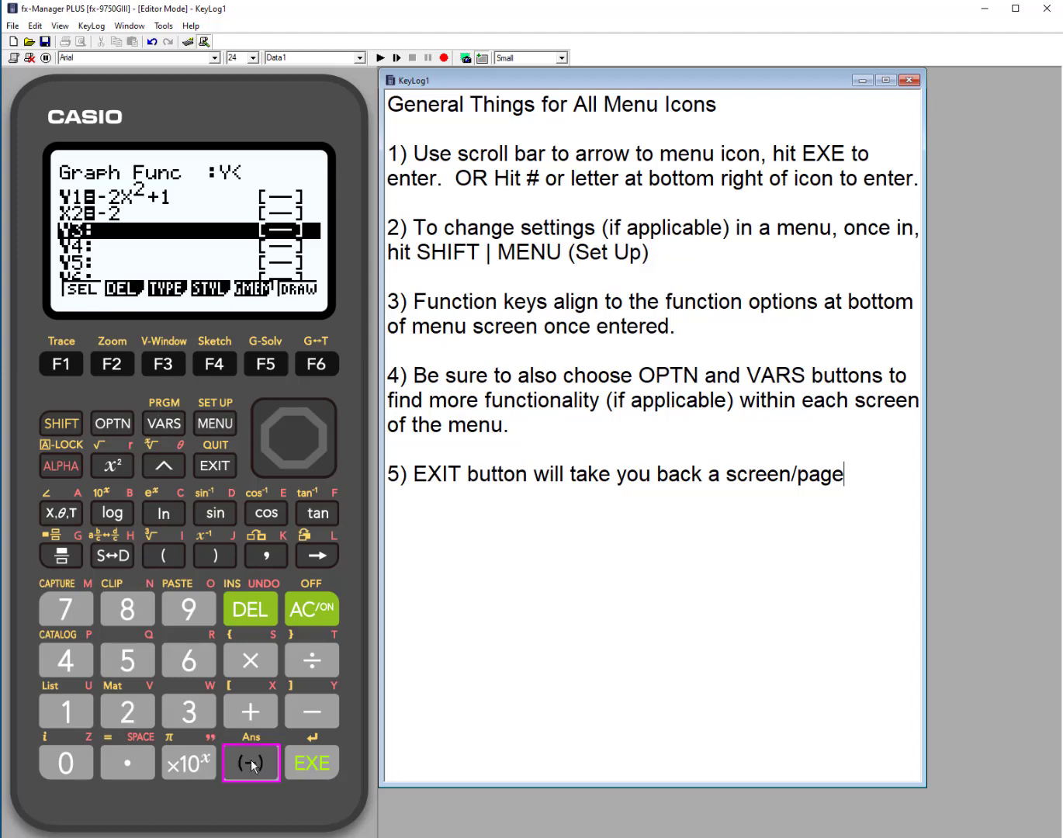
key(3)
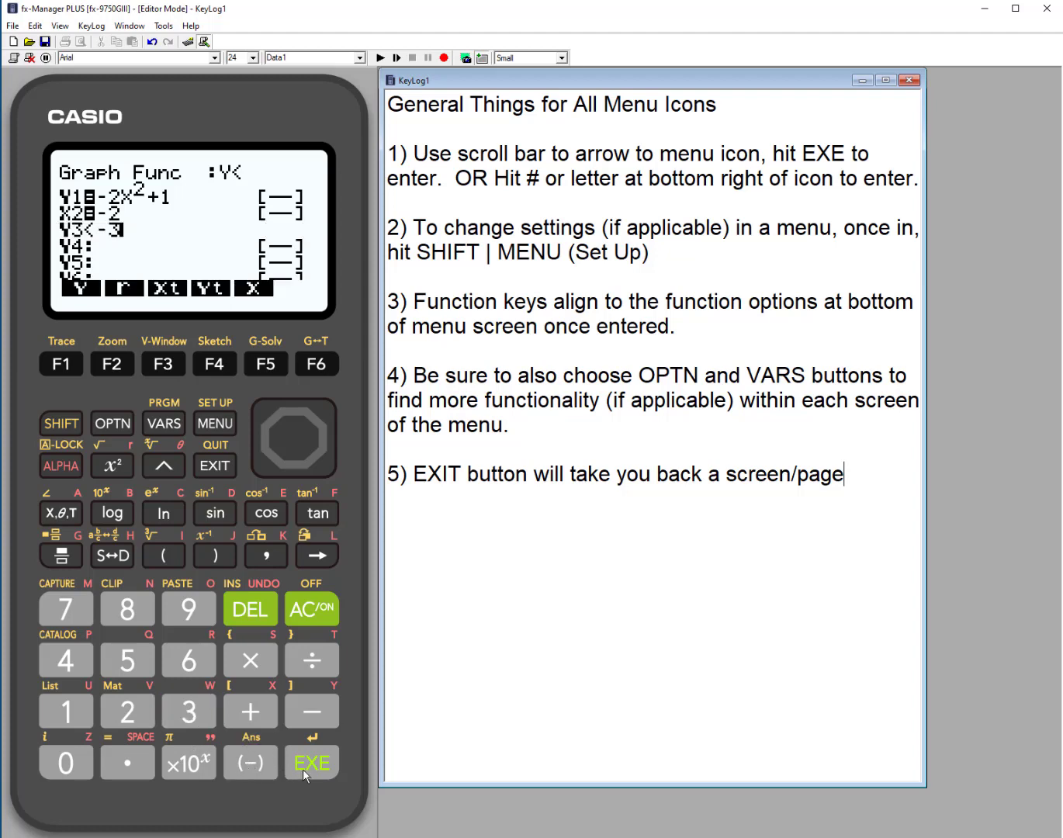
click(308, 768)
click(324, 369)
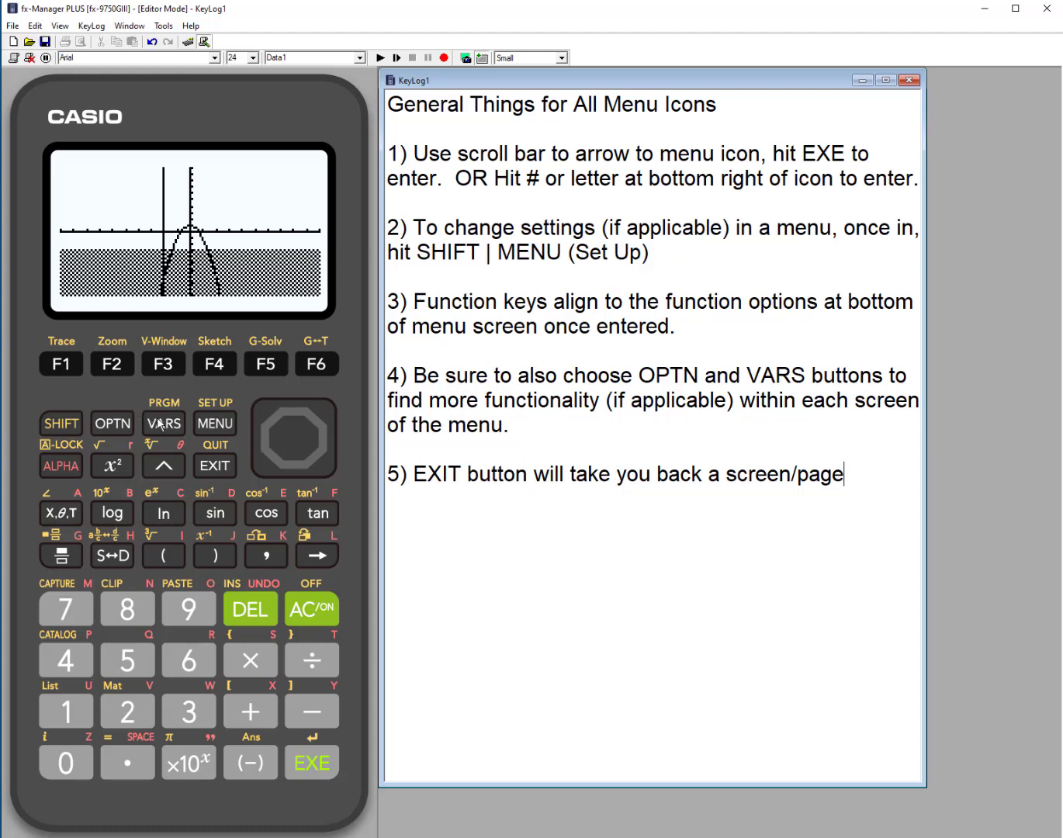
click(210, 466)
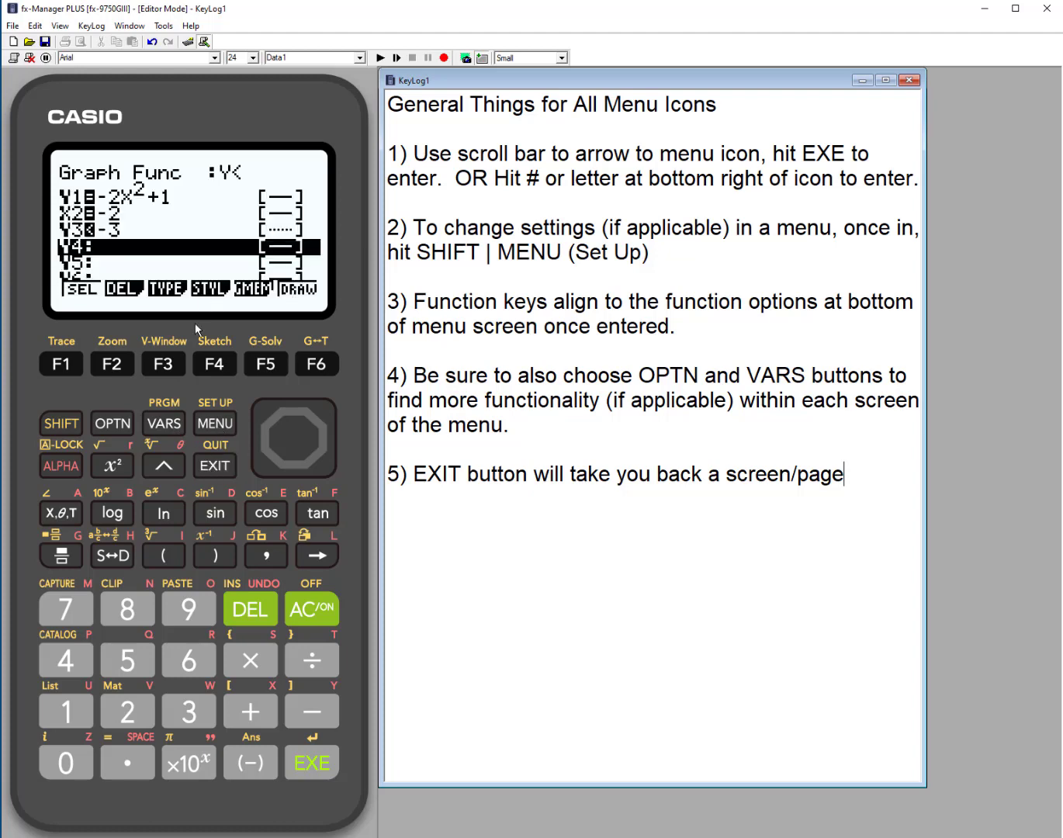
- View the OPTN and VARS options available in the function list, and leave them
click(116, 430)
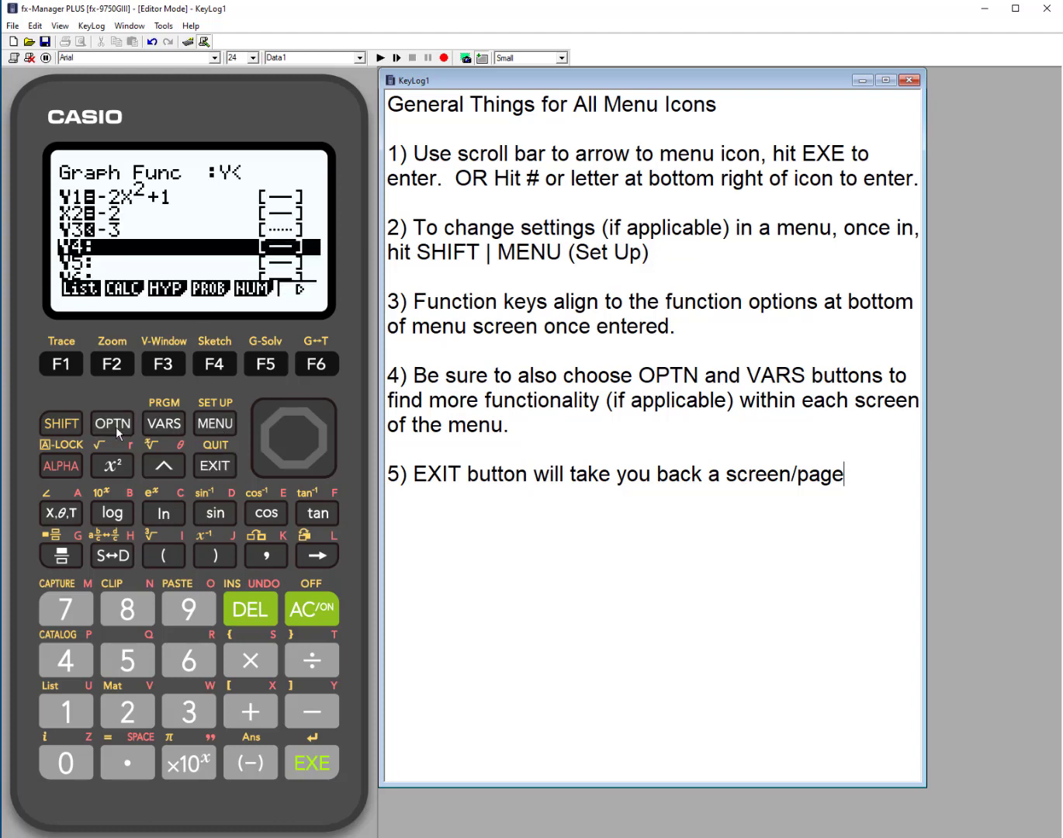
click(160, 430)
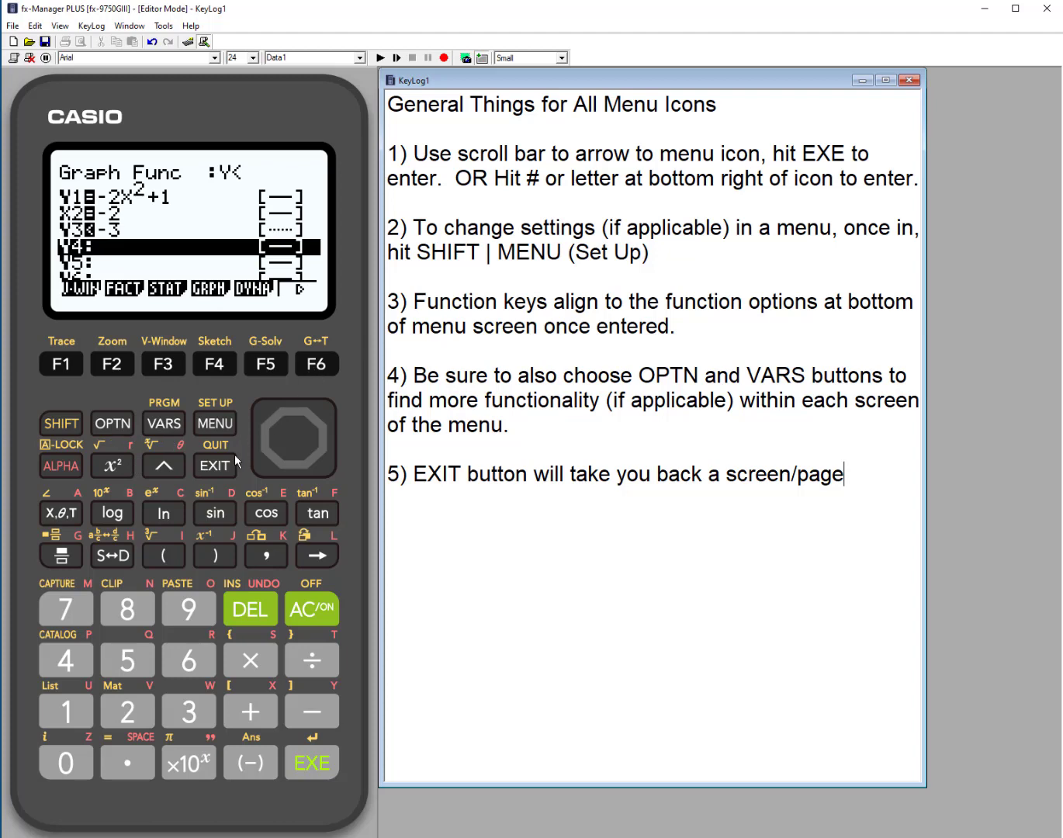
click(218, 468)
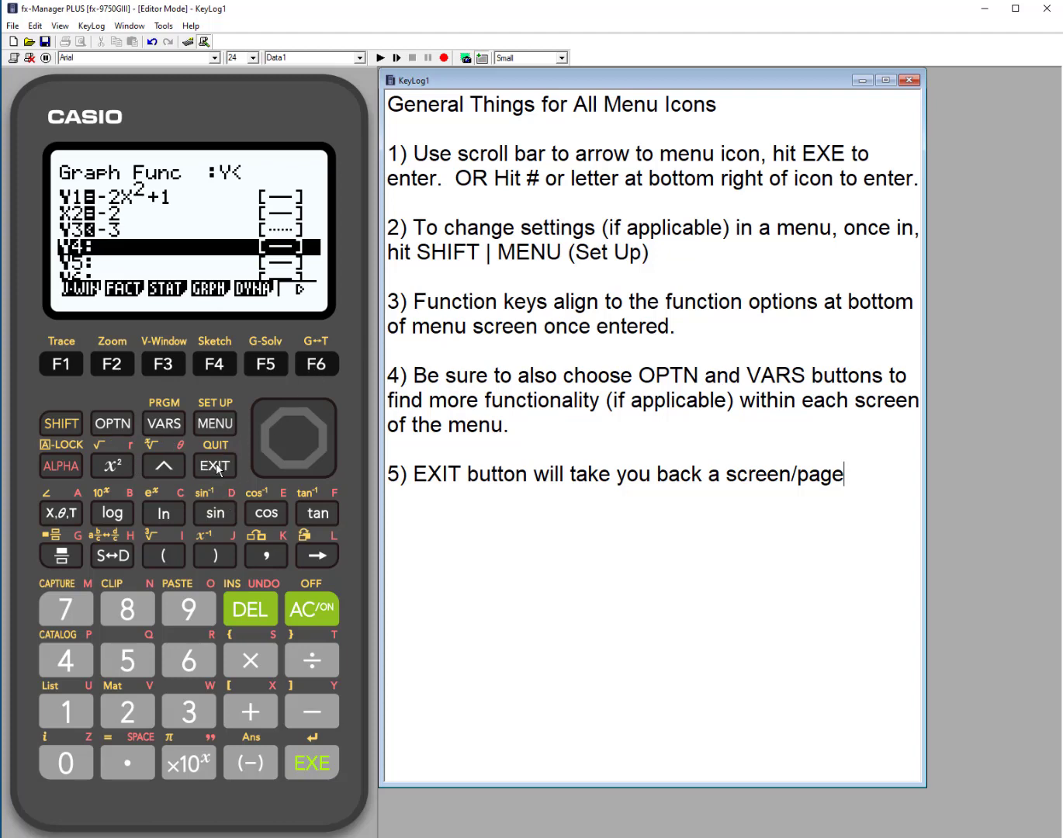
- Redraw the graphs, view the OPTN choices on the graph screen, and close them
click(317, 369)
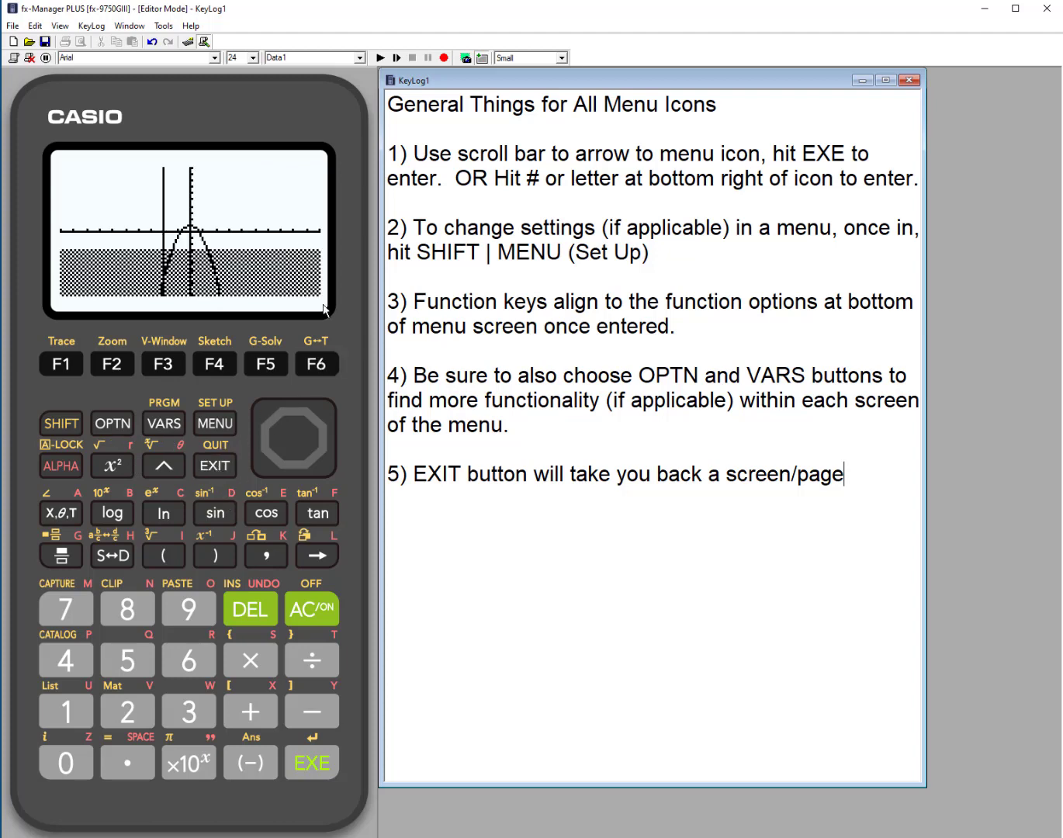
click(113, 423)
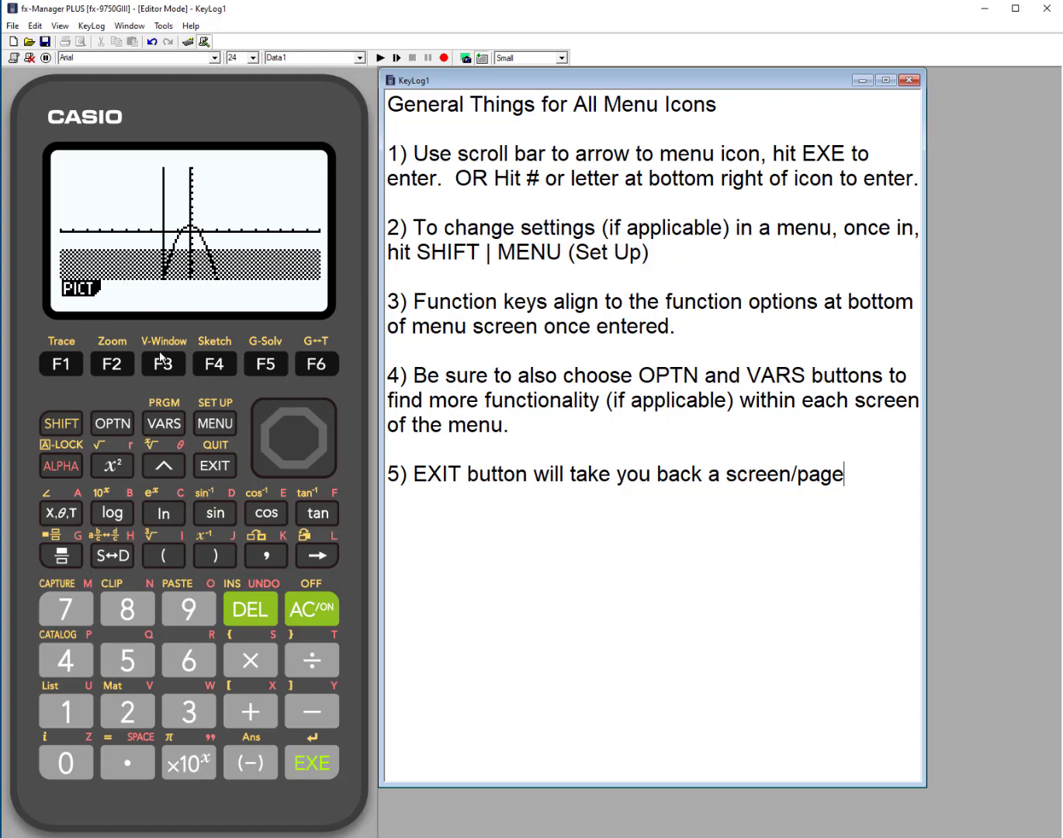
click(215, 465)
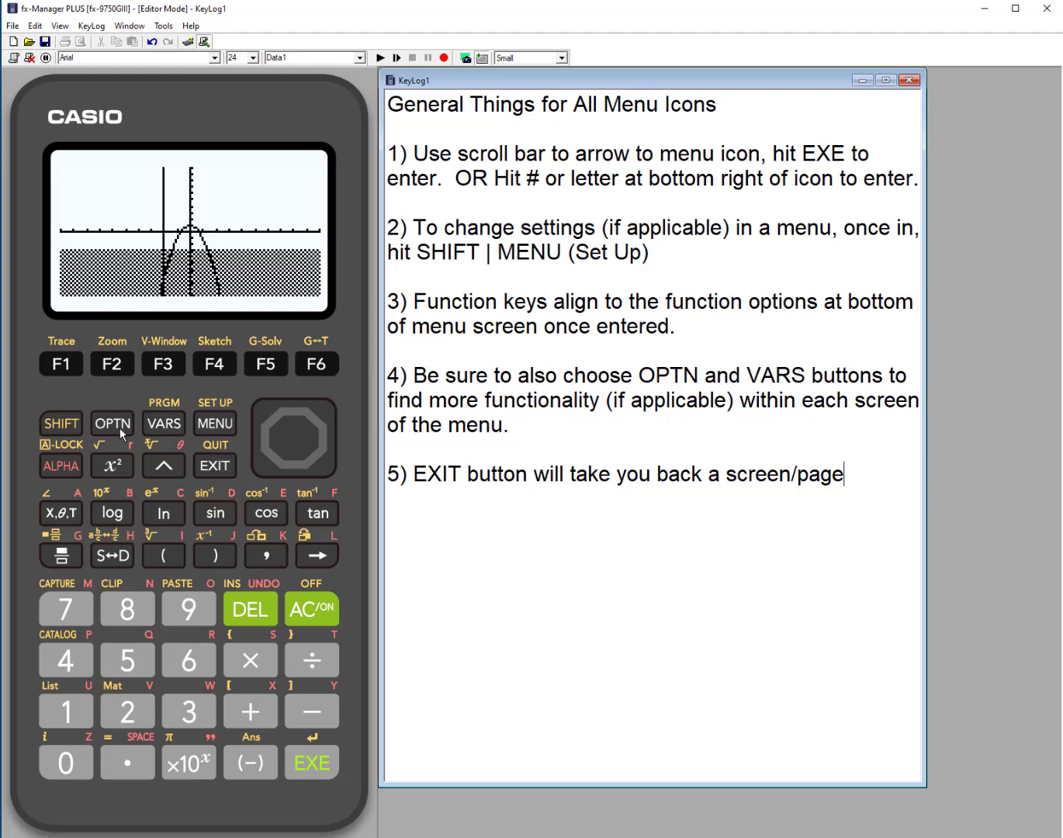